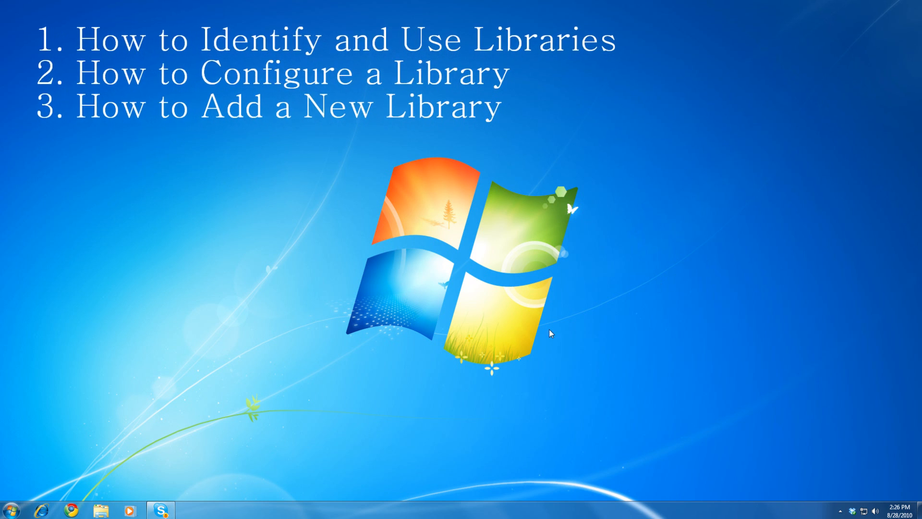
Bring up the Windows 7 Start menu from the taskbar orb
left_click(11, 509)
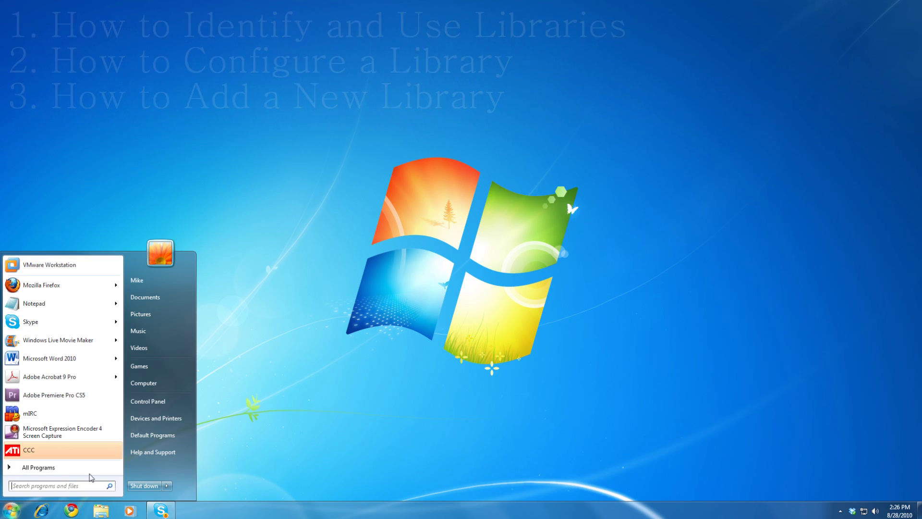
Show the Computer drive view, then the Downloads library with its two included locations
left_click(150, 383)
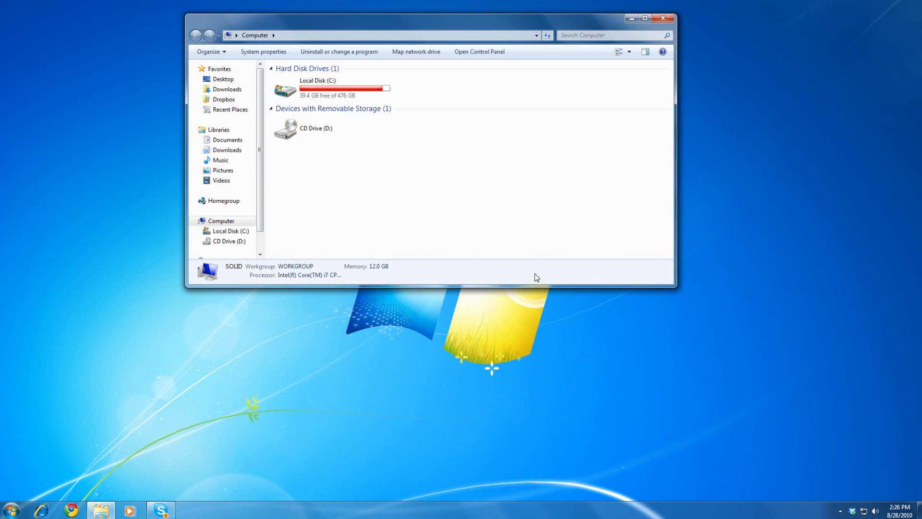
mouse_move(219, 130)
left_click(227, 151)
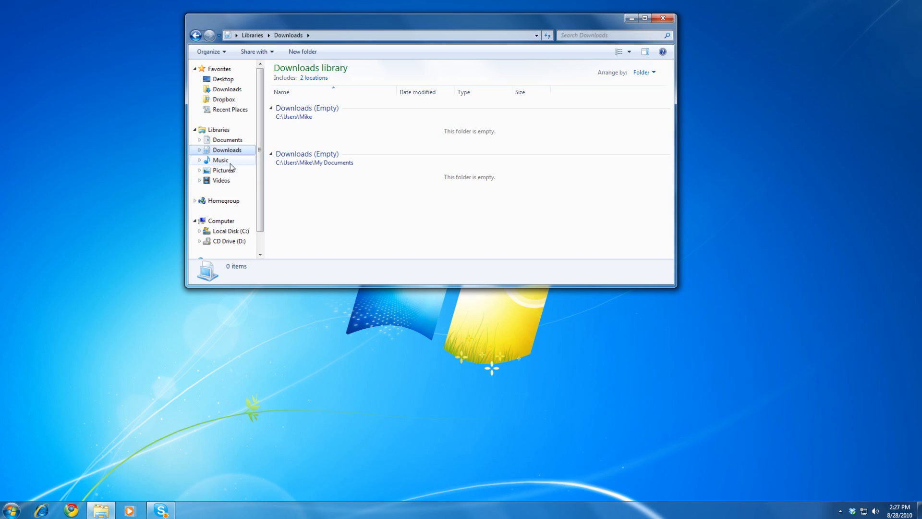
right_click(231, 151)
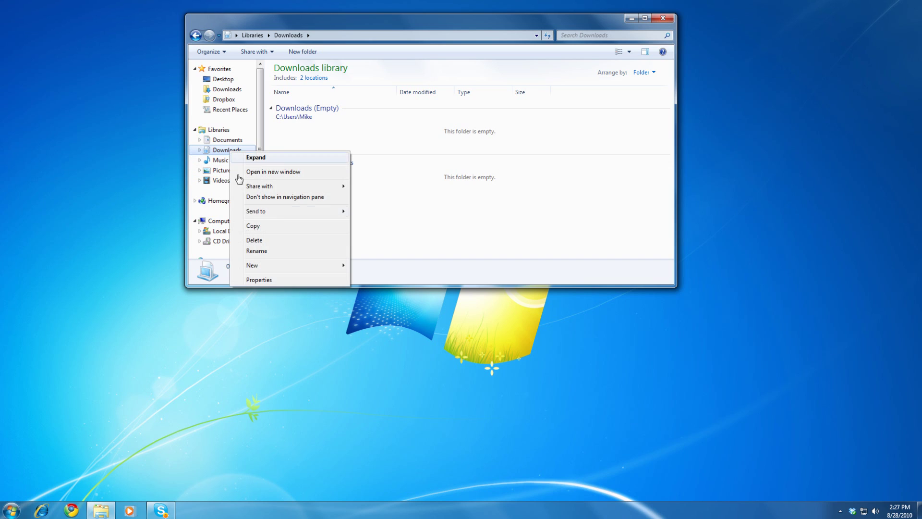
left_click(283, 279)
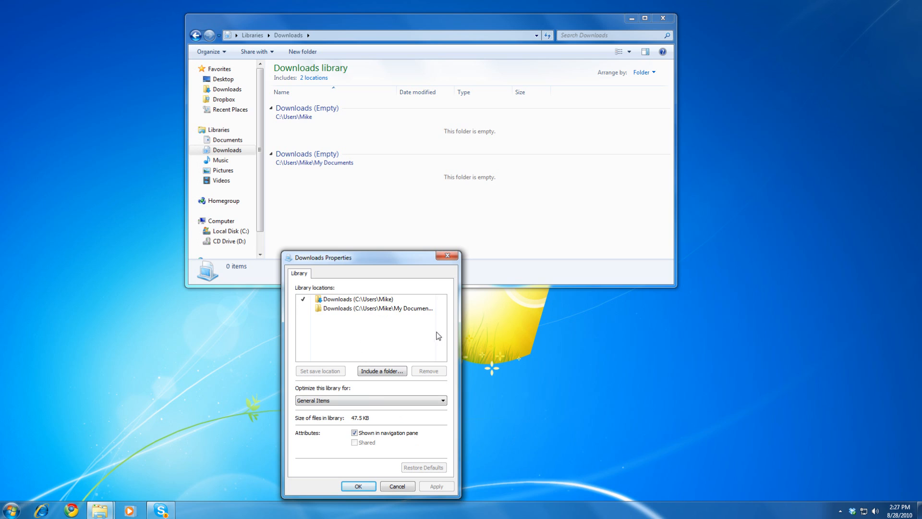
mouse_move(226, 149)
right_click(219, 130)
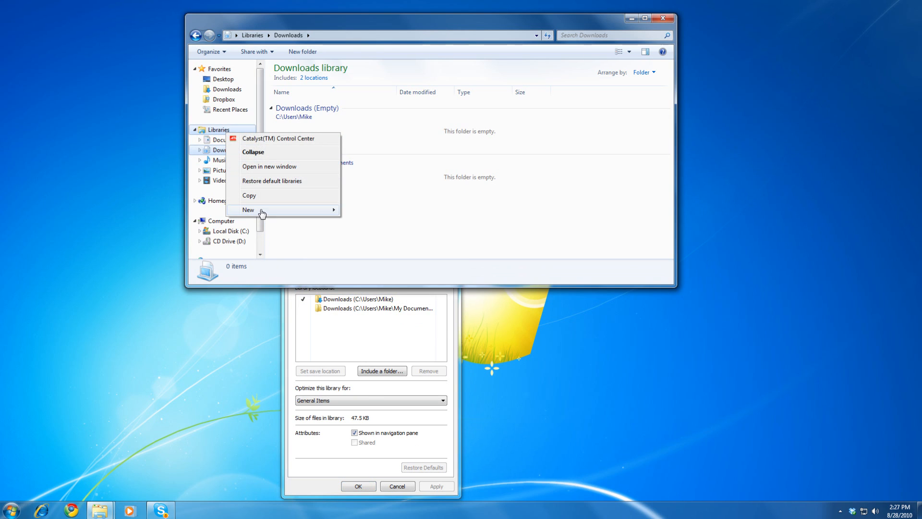
left_click(359, 333)
left_click_drag(355, 257, 378, 201)
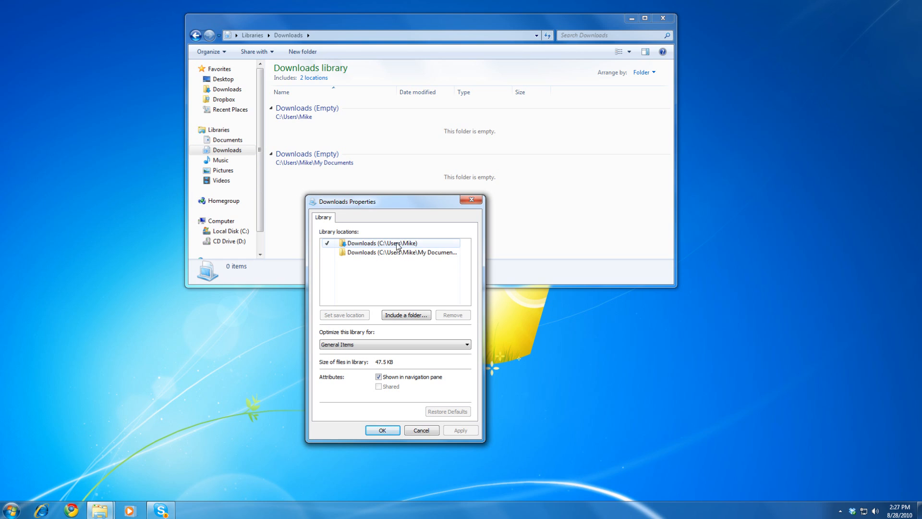
left_click(383, 255)
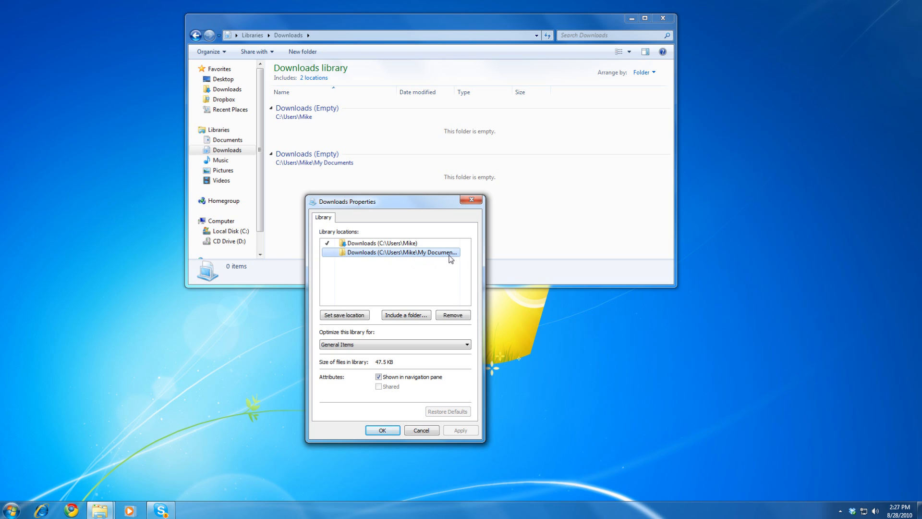
left_click(421, 429)
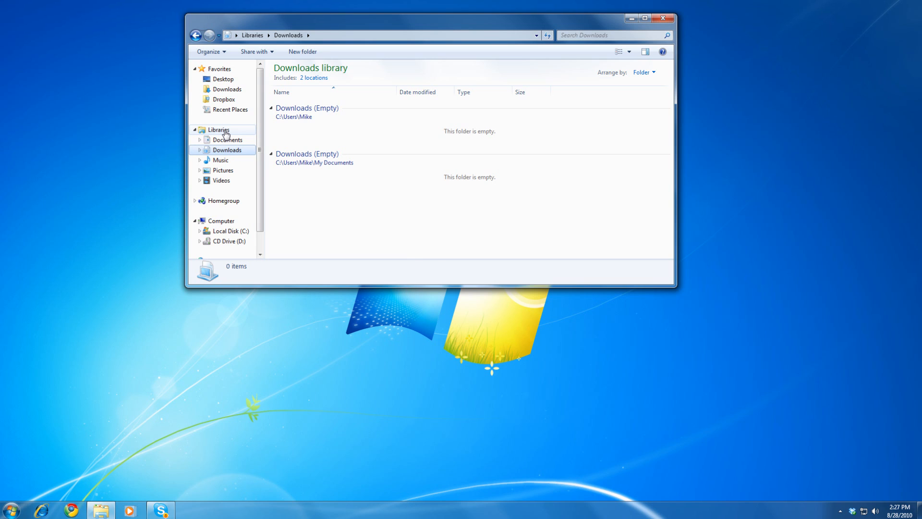
Create a new library named Dropbox in the Libraries group
left_click(218, 130)
right_click(218, 131)
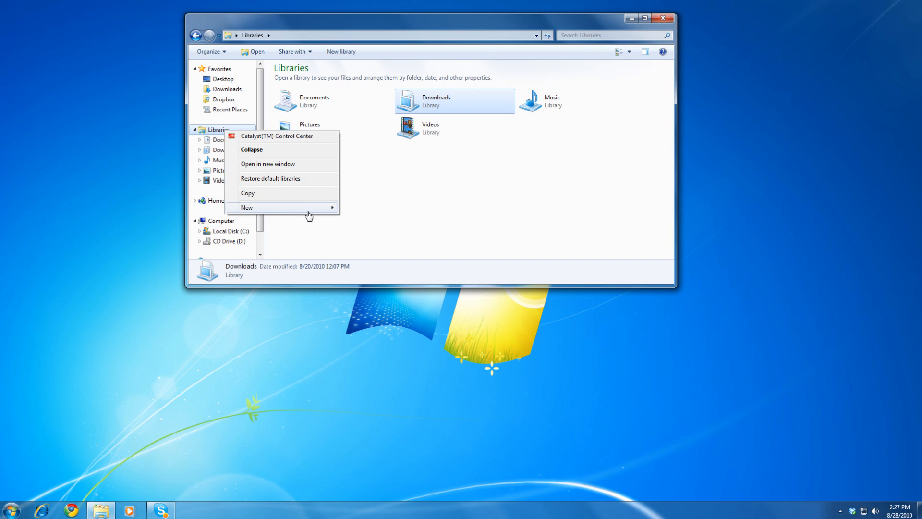
mouse_move(188, 205)
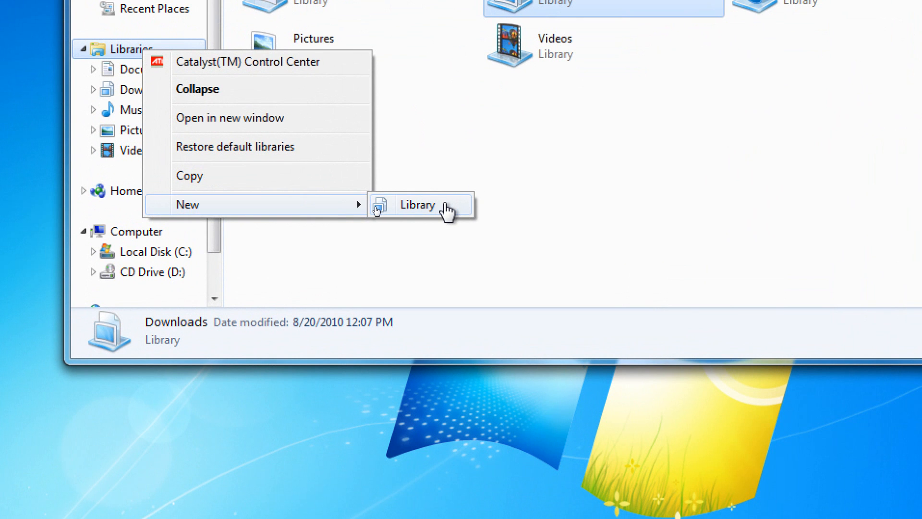
left_click(455, 209)
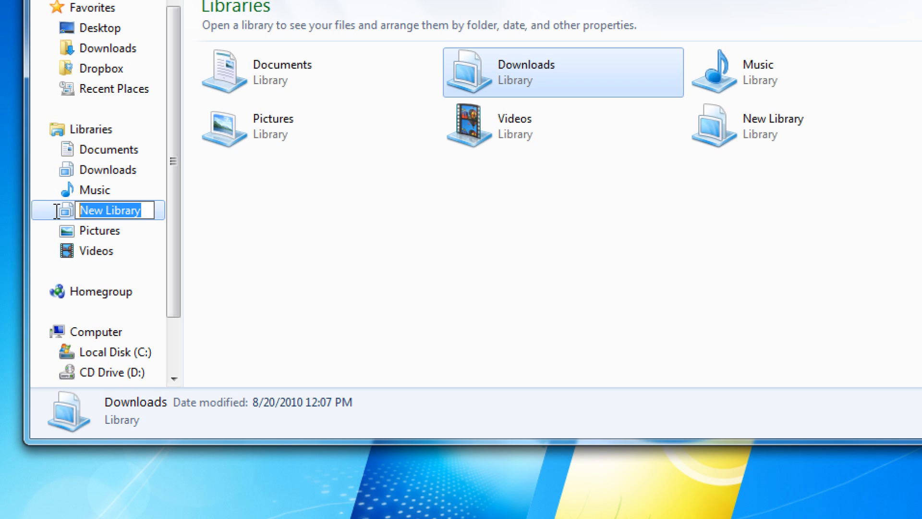
type("z")
key("BackSpace")
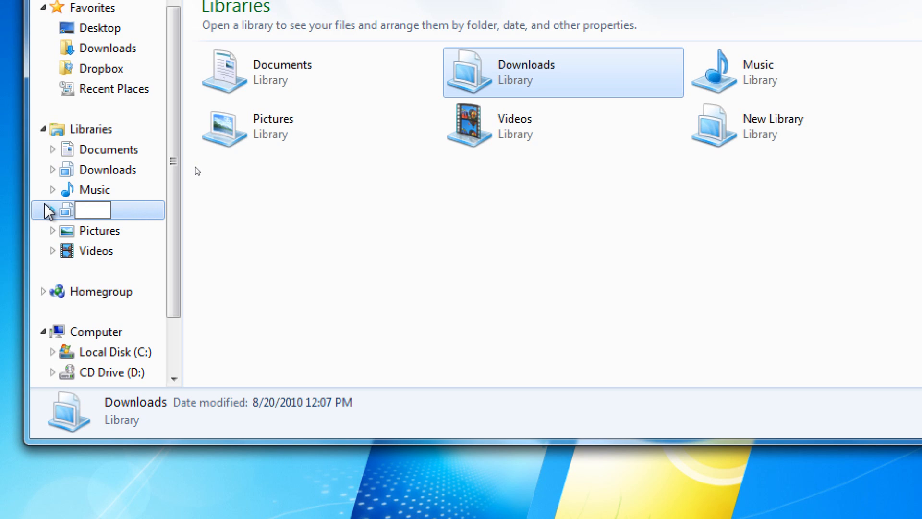
type("Dropbox")
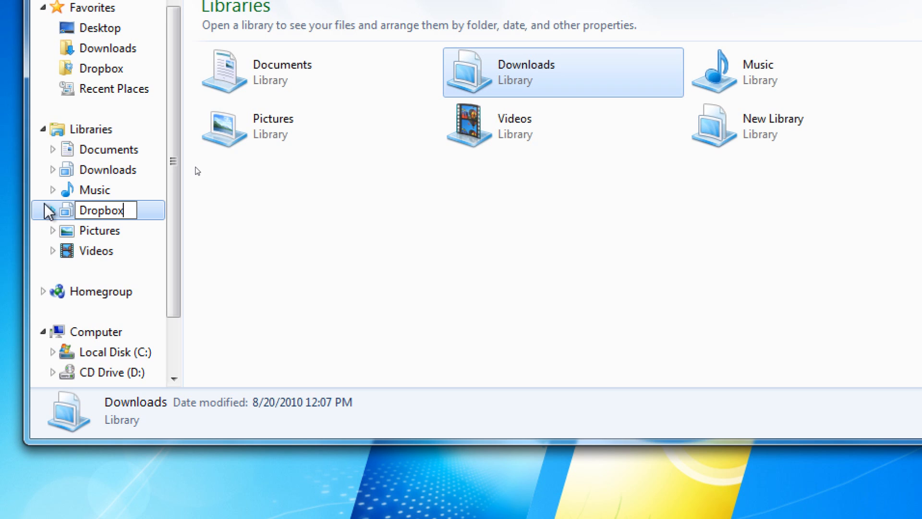
key("Return")
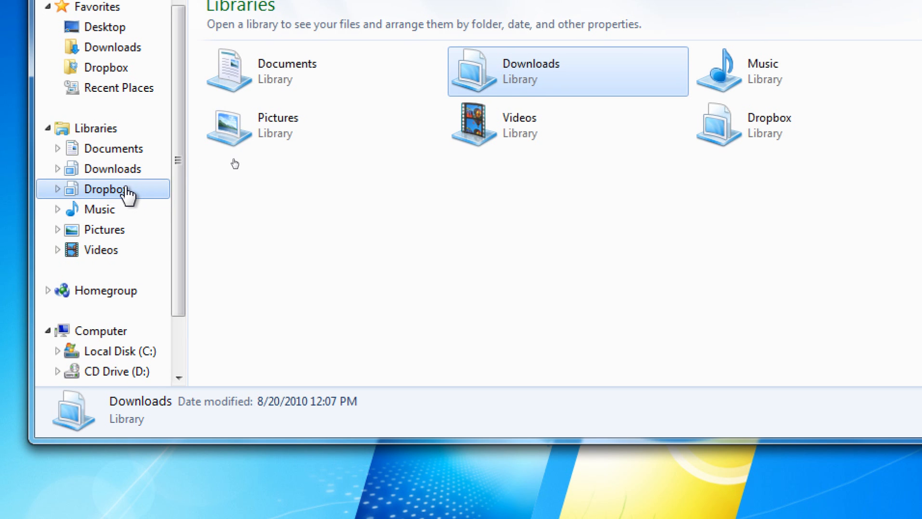
Include the My Dropbox folder from Documents as the Dropbox library's location and save its properties
right_click(118, 195)
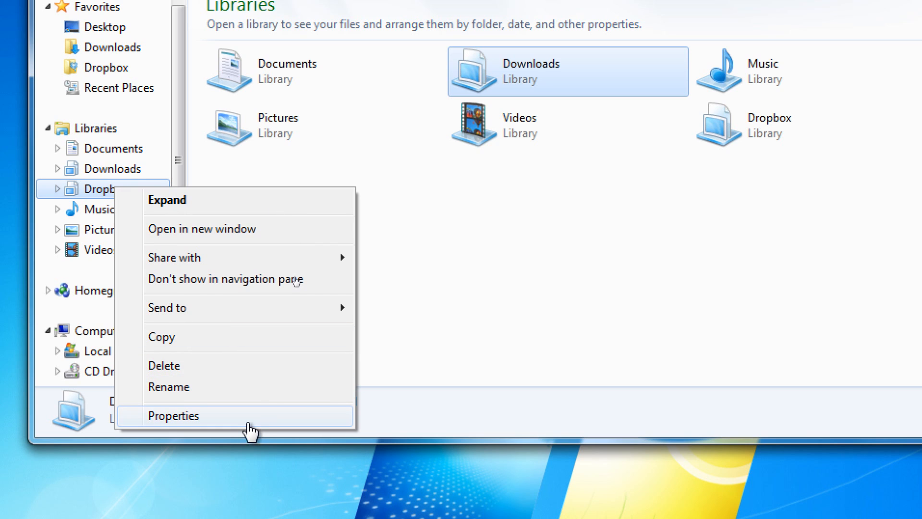
left_click(250, 425)
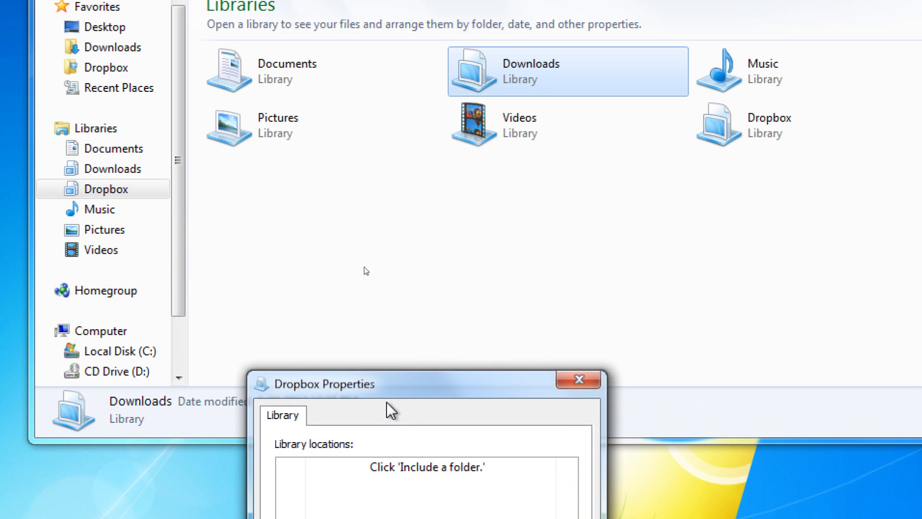
left_click_drag(391, 386, 384, 149)
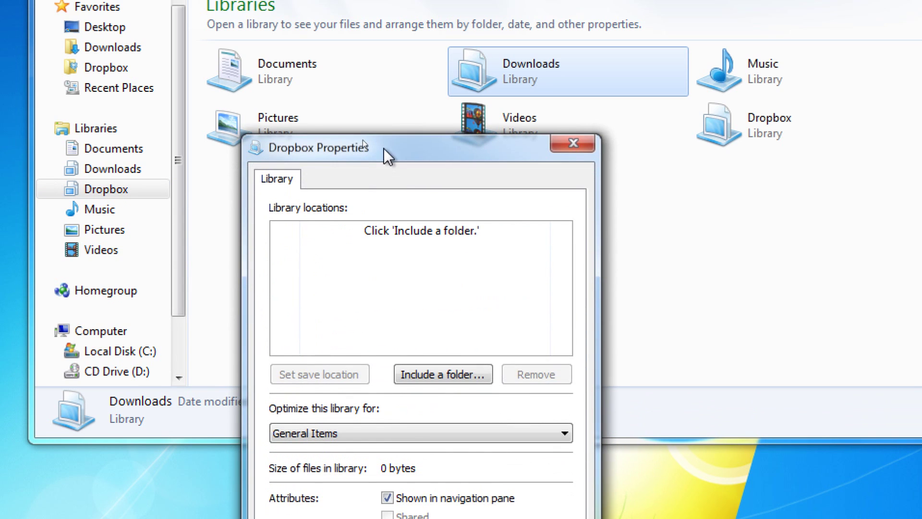
left_click(443, 374)
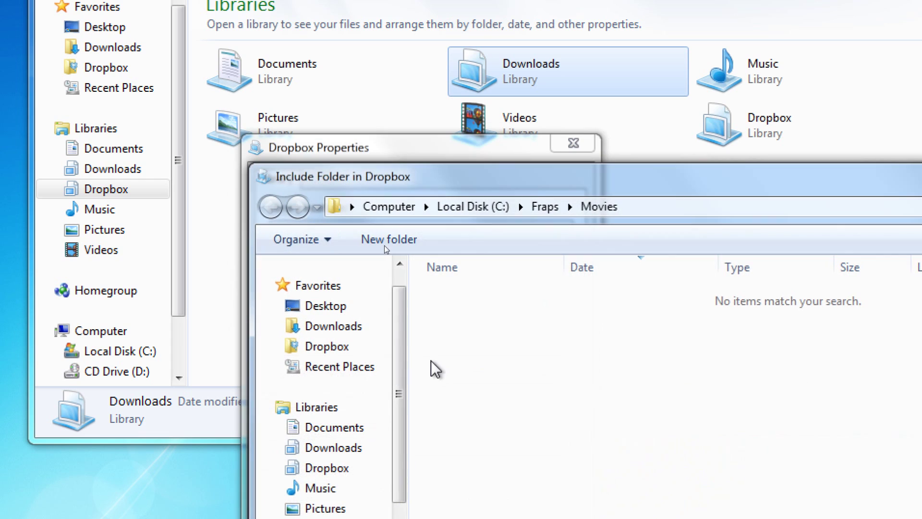
left_click(350, 435)
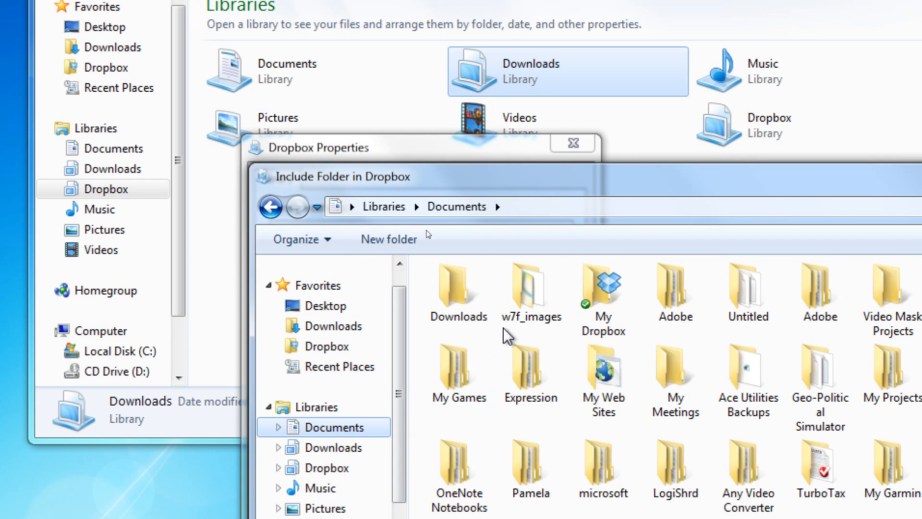
left_click(605, 302)
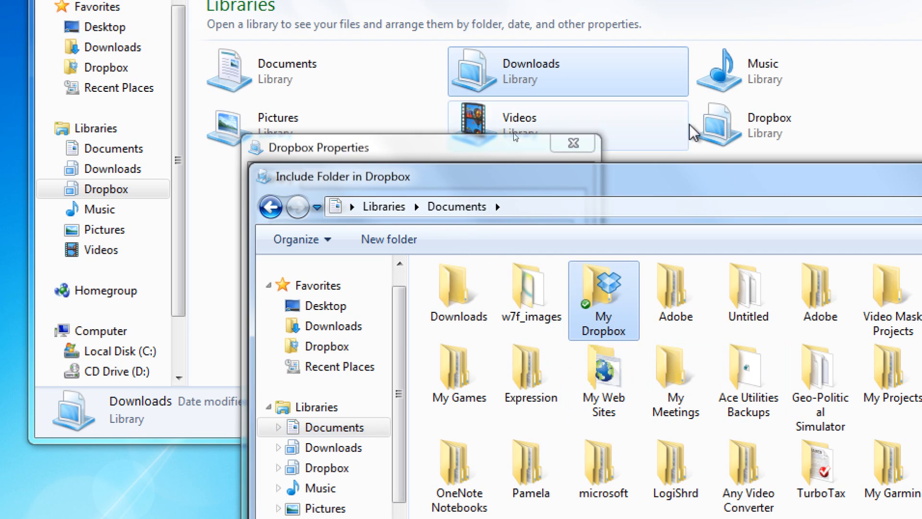
left_click_drag(671, 180, 500, 21)
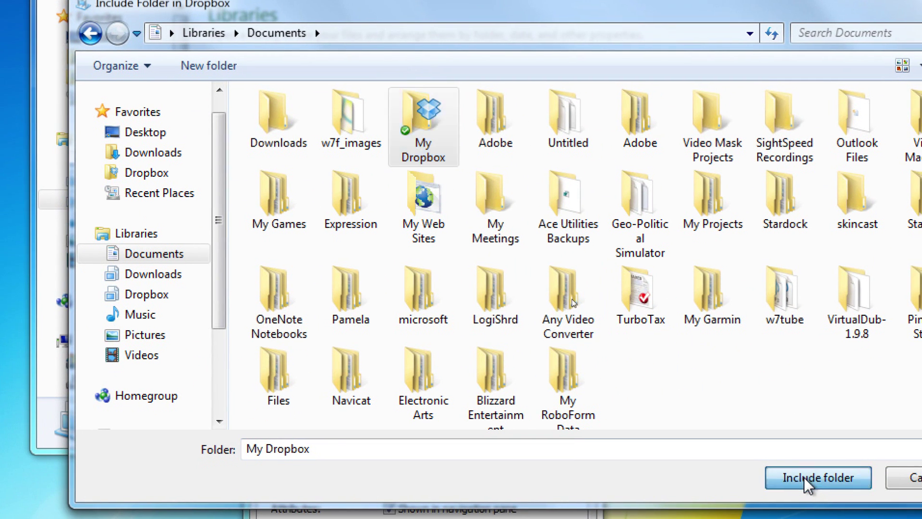
left_click(804, 478)
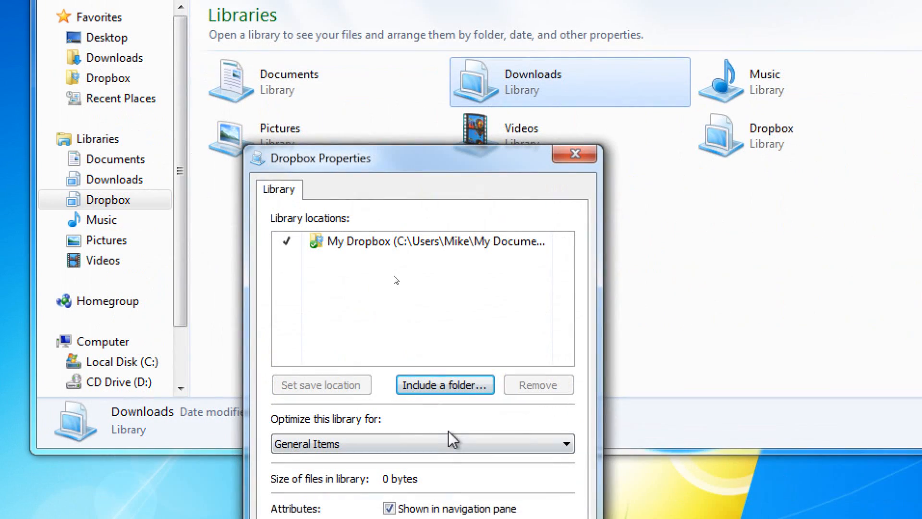
left_click_drag(472, 155, 471, 33)
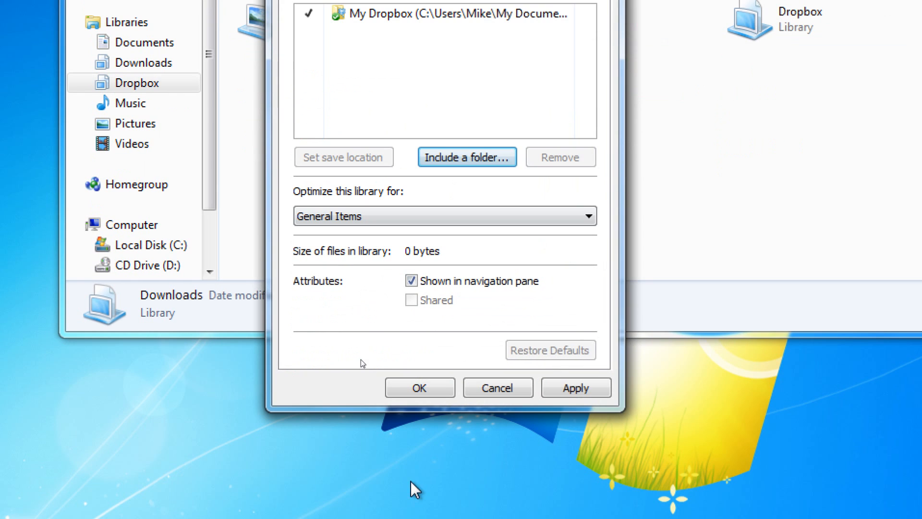
left_click(419, 387)
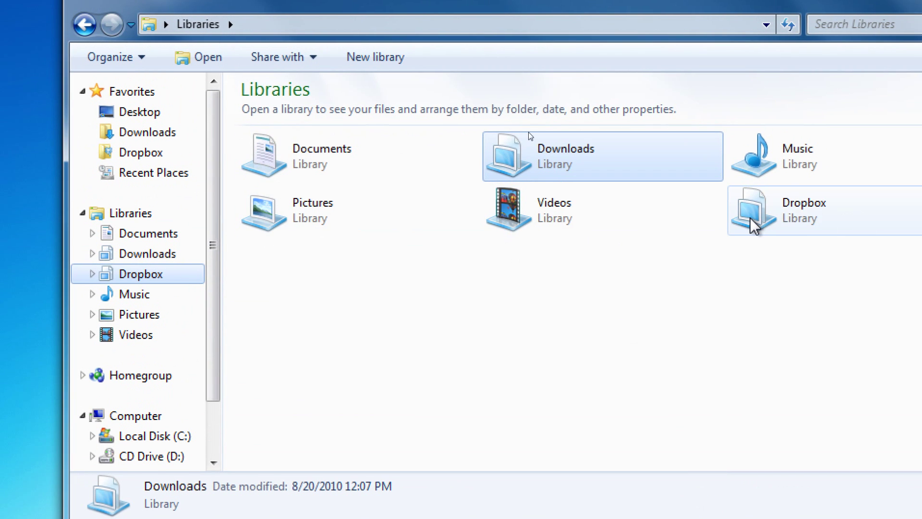
Check the Dropbox library, return to the Libraries overview and close the Explorer window
left_click(753, 222)
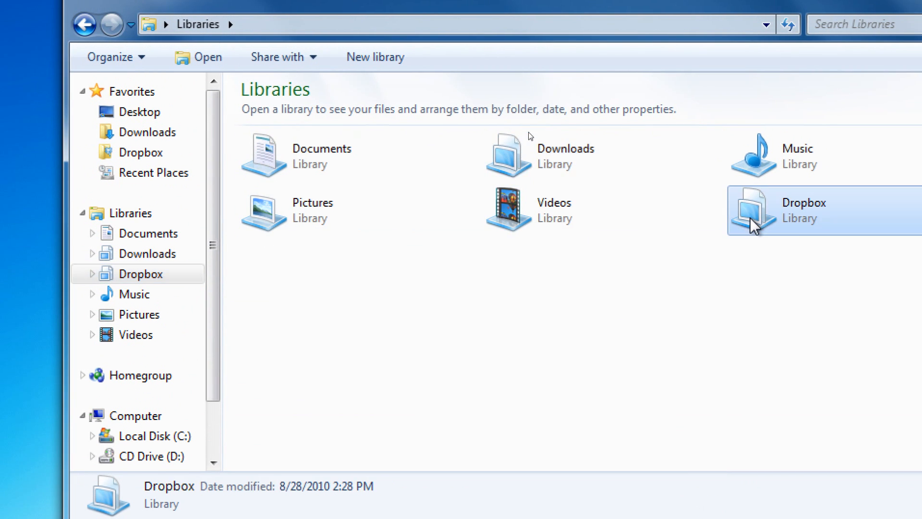
double_click(753, 222)
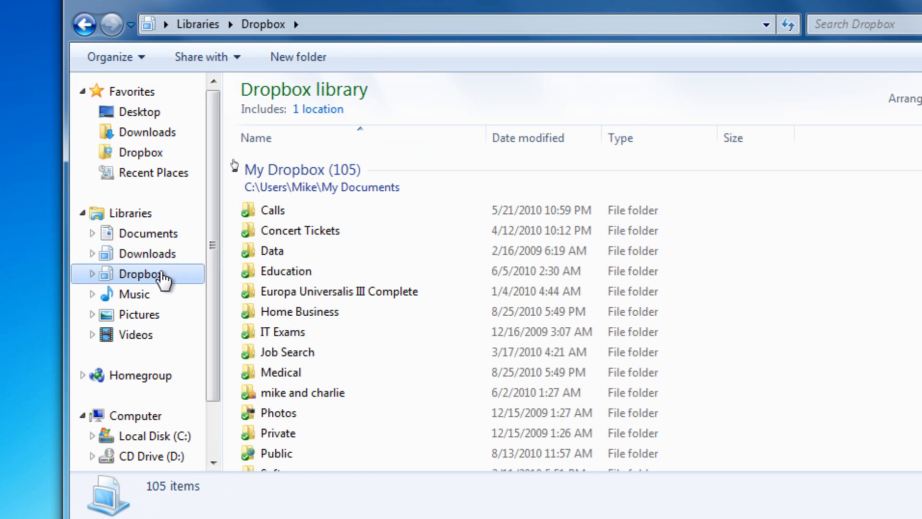
left_click(131, 214)
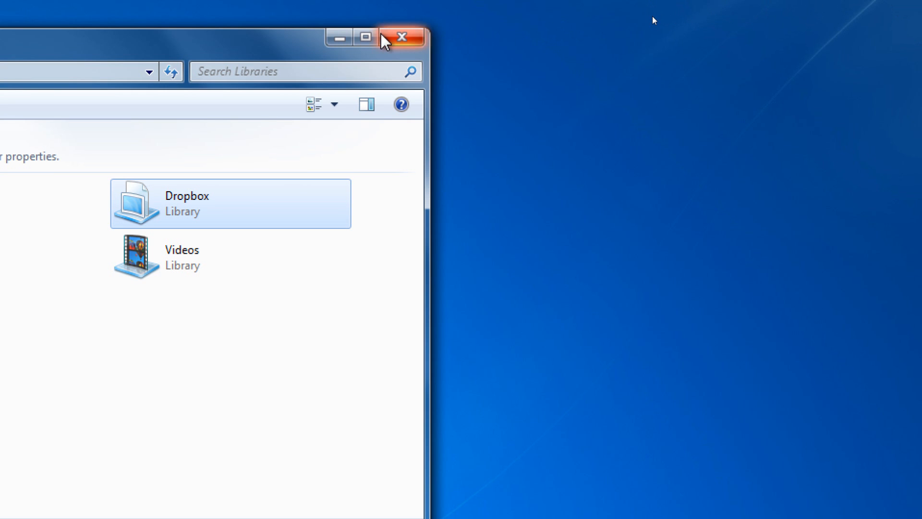
left_click(401, 38)
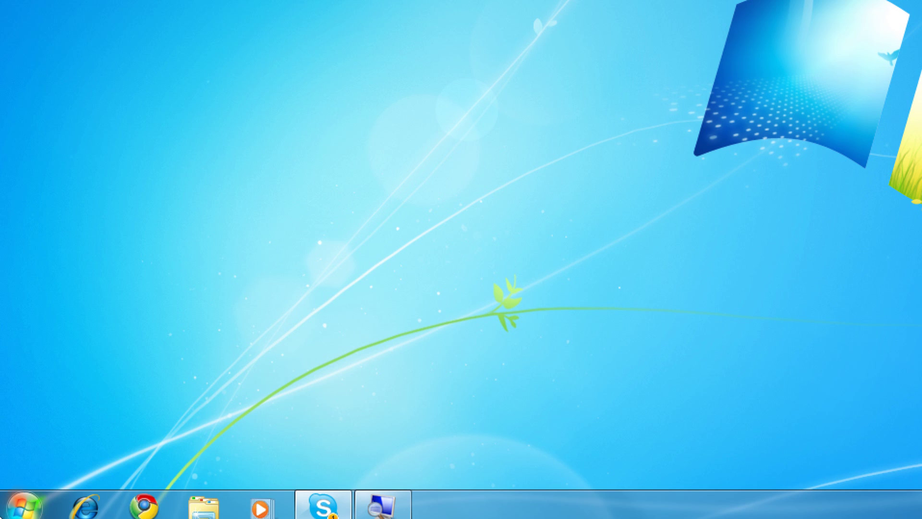
left_click(18, 508)
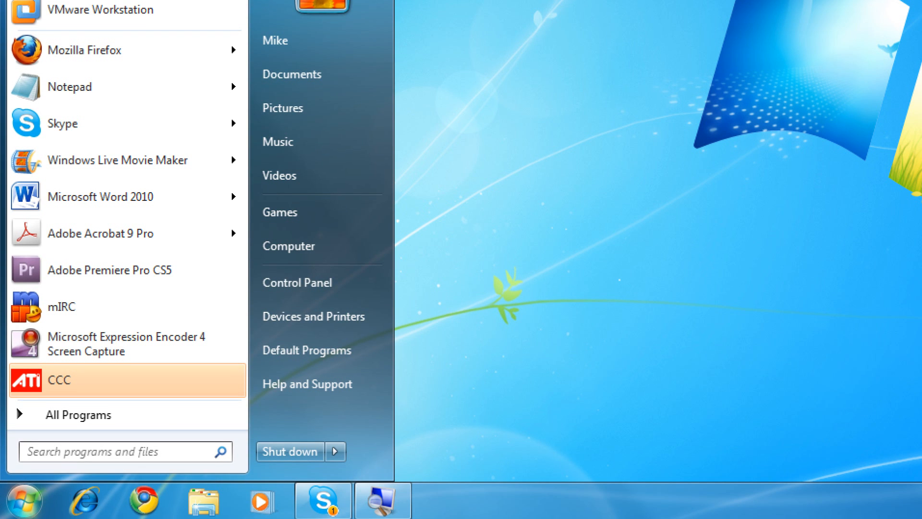
Launch Indexing Options from Start menu search and select the Users indexed location
left_click(68, 451)
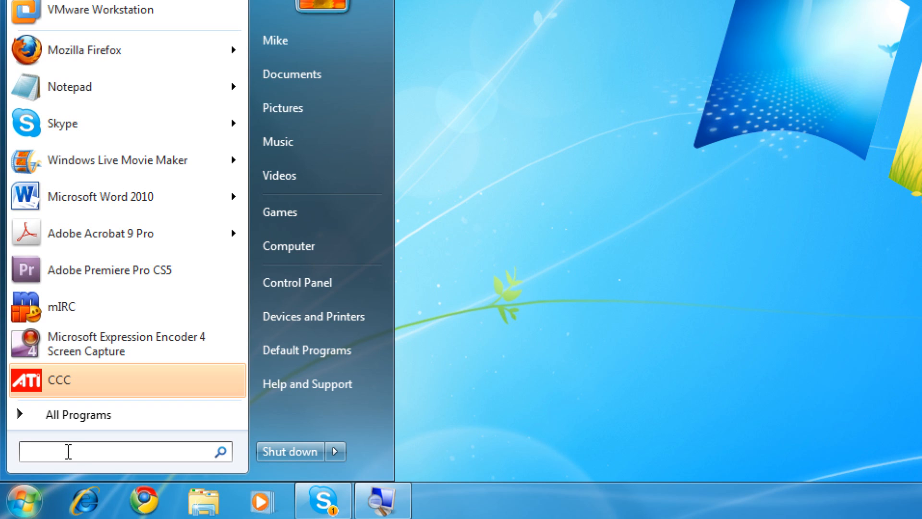
type("Indexing Options")
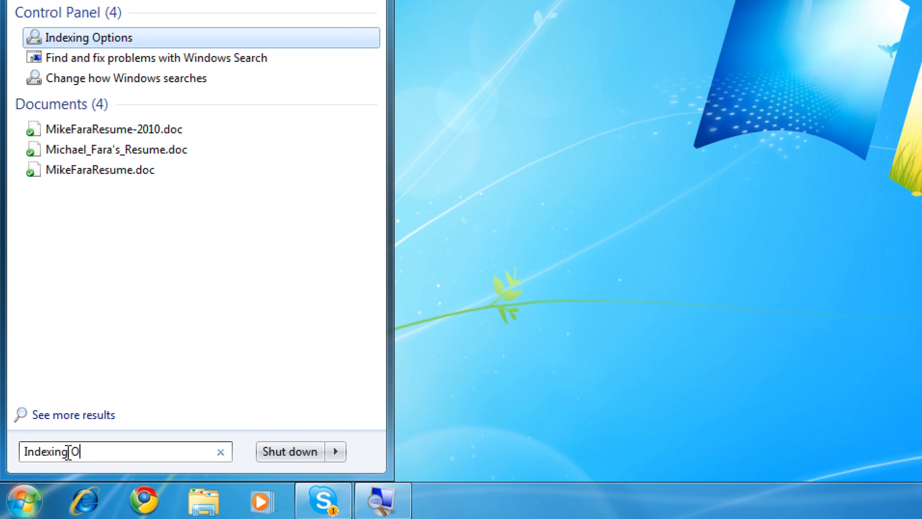
key("Return")
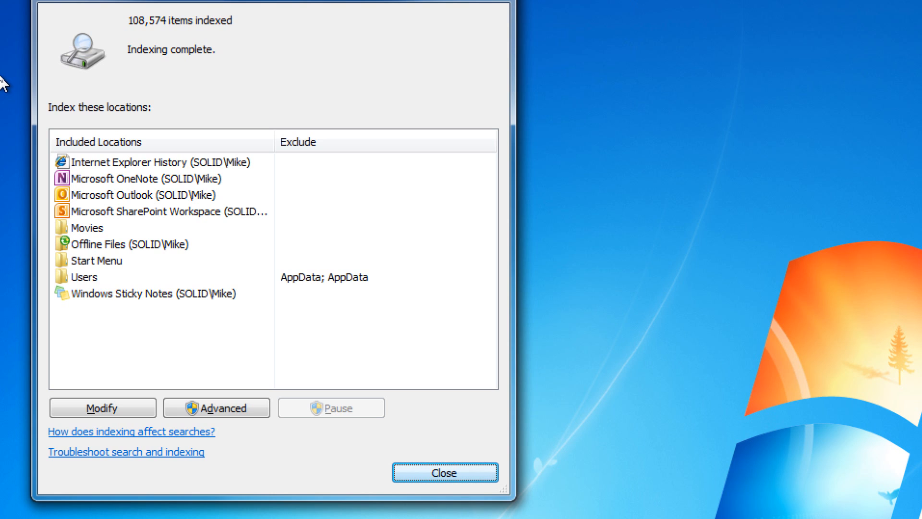
left_click(168, 281)
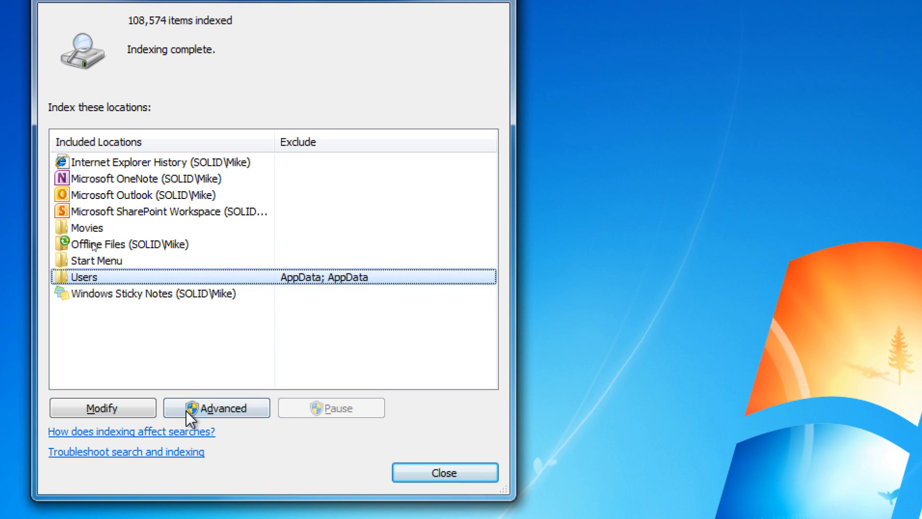
left_click(129, 407)
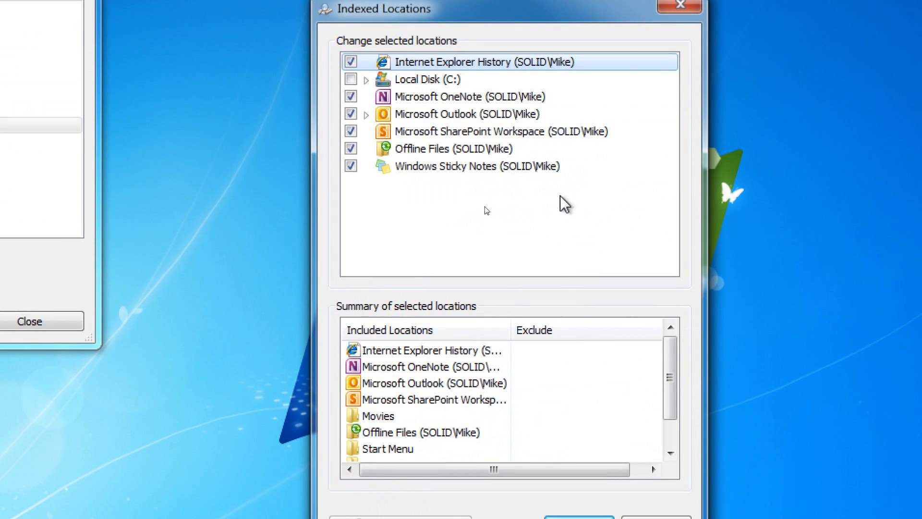
left_click(549, 149)
left_click(549, 166)
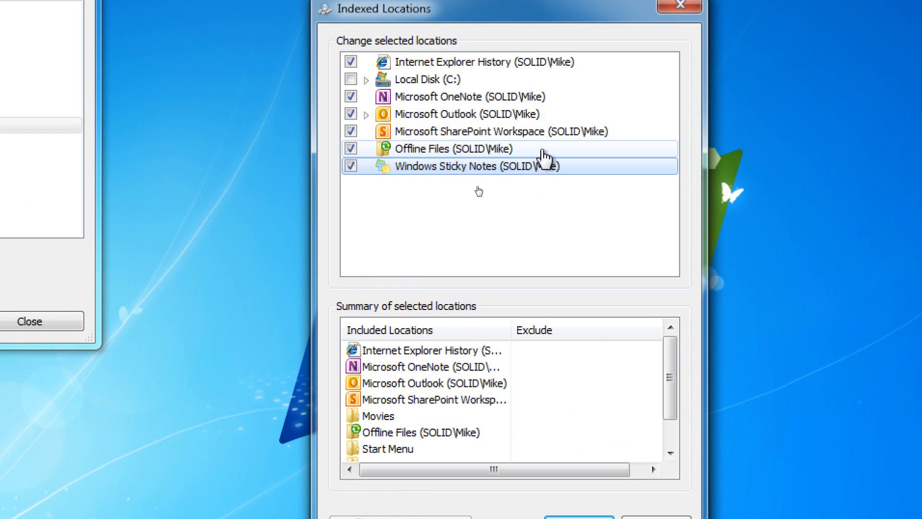
left_click(545, 149)
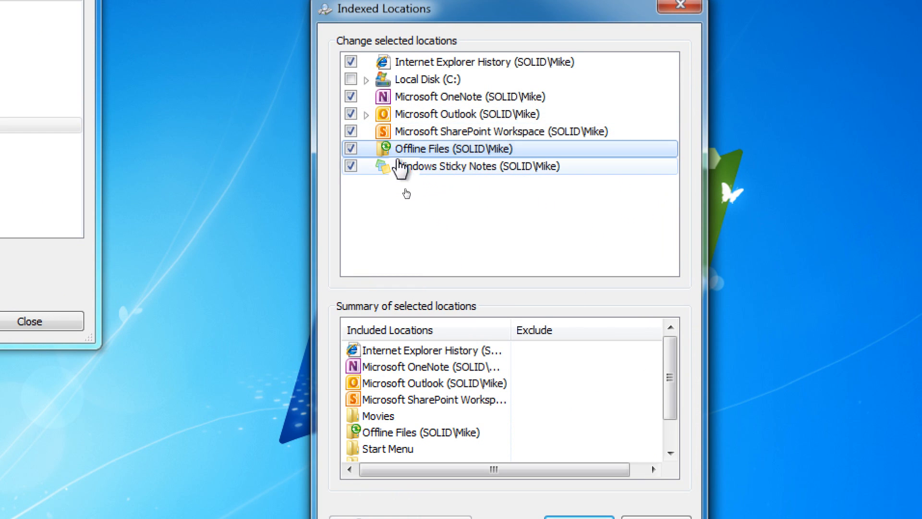
left_click(490, 132)
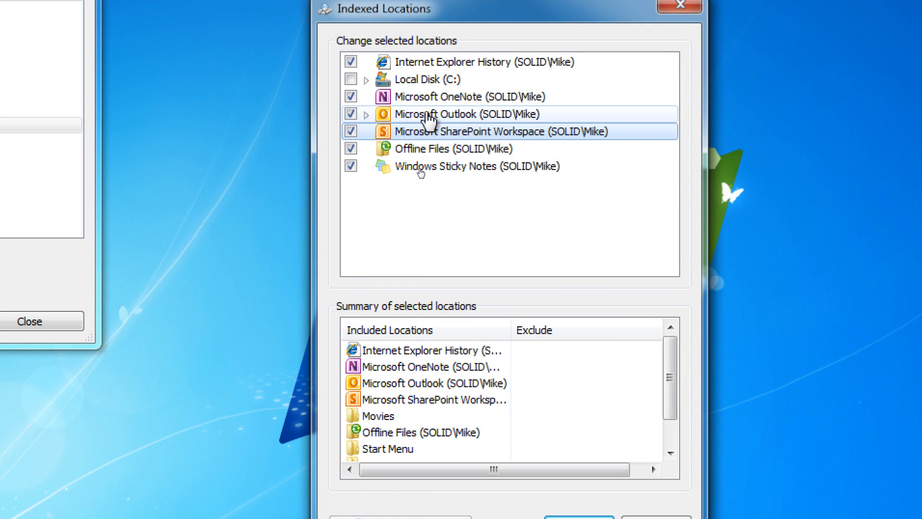
left_click(429, 116)
left_click(436, 98)
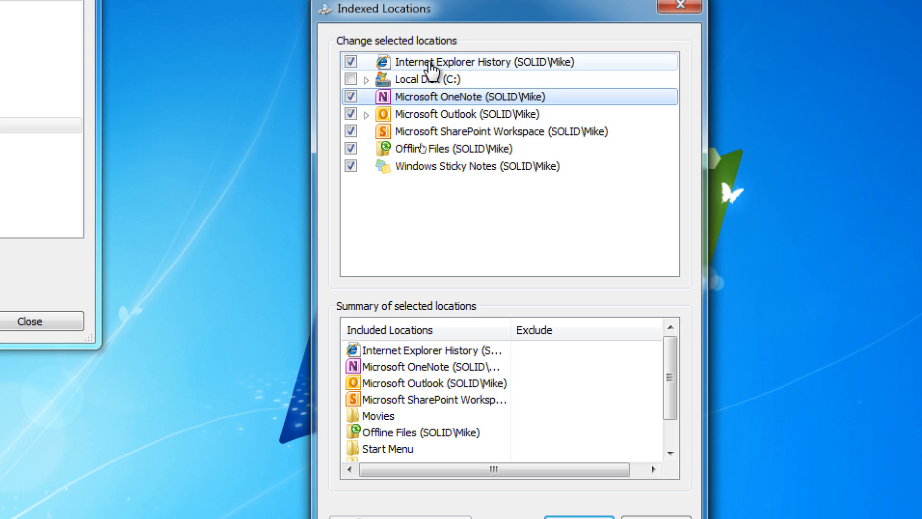
left_click(432, 68)
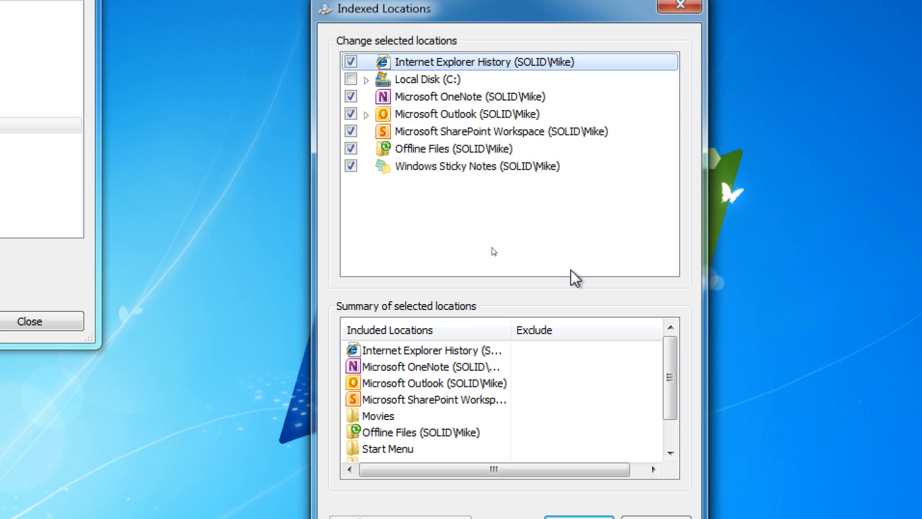
left_click(668, 470)
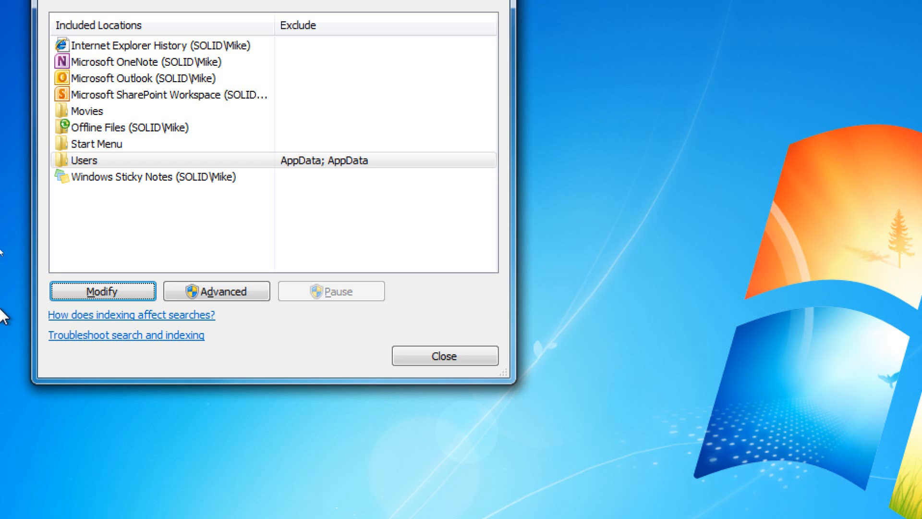
left_click(128, 145)
left_click(101, 291)
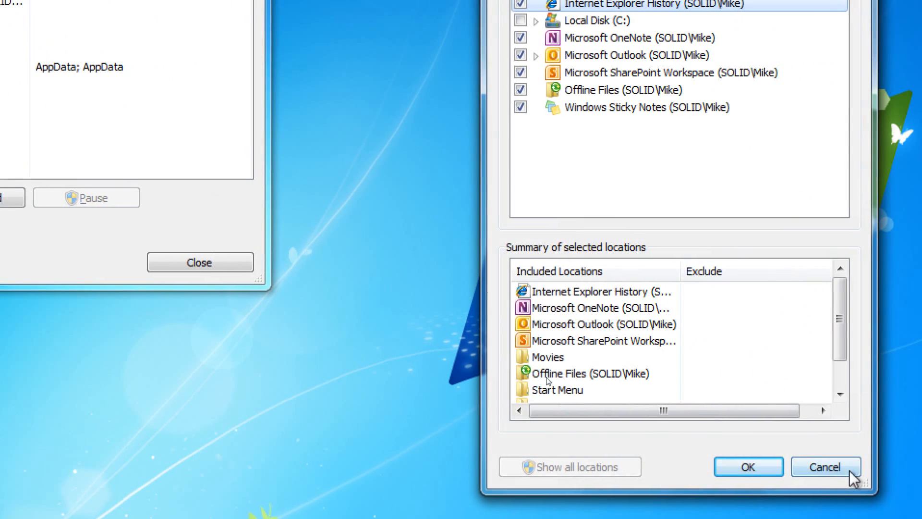
left_click(835, 472)
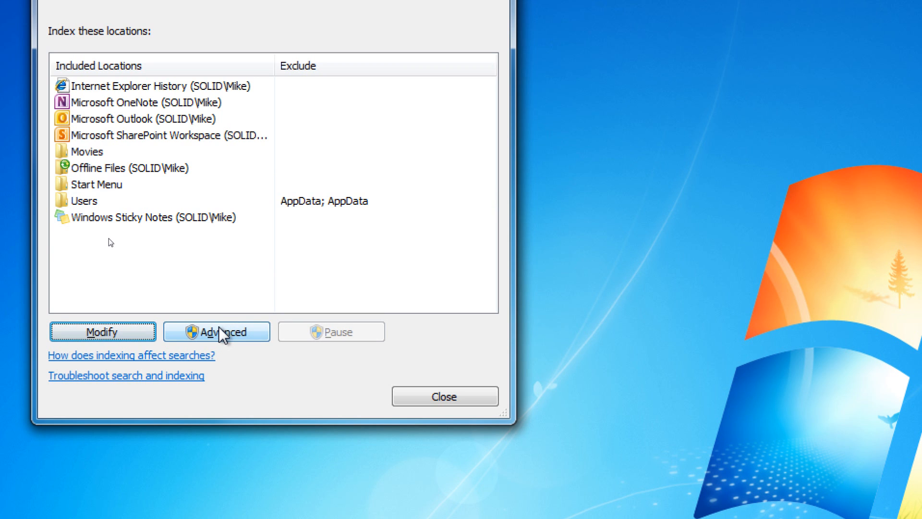
left_click(104, 332)
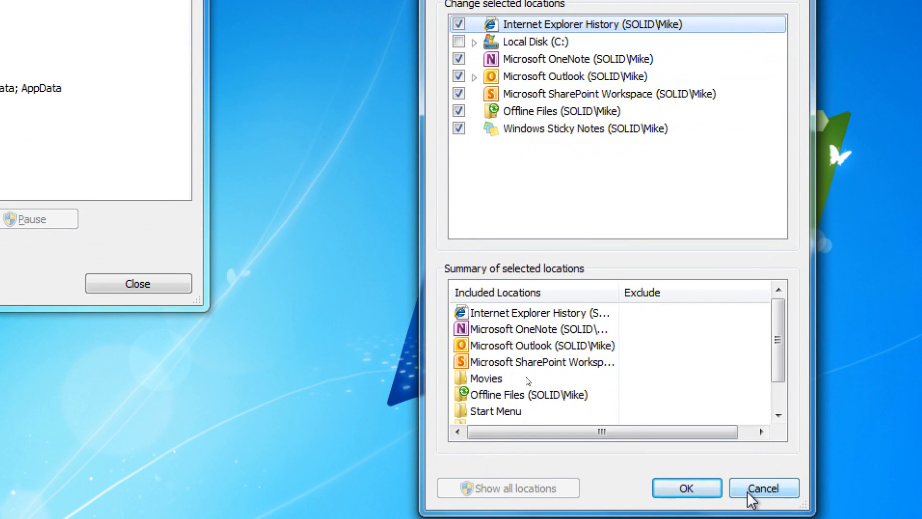
left_click(751, 497)
left_click(206, 286)
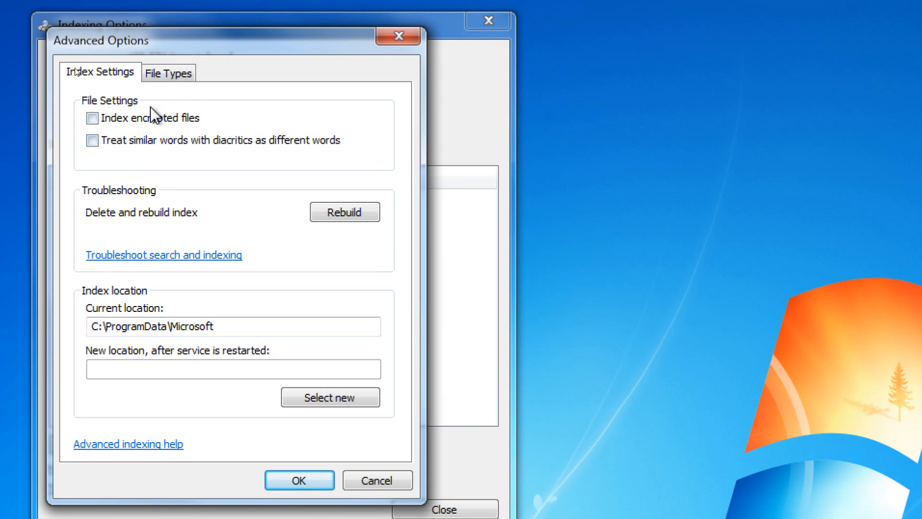
left_click(168, 73)
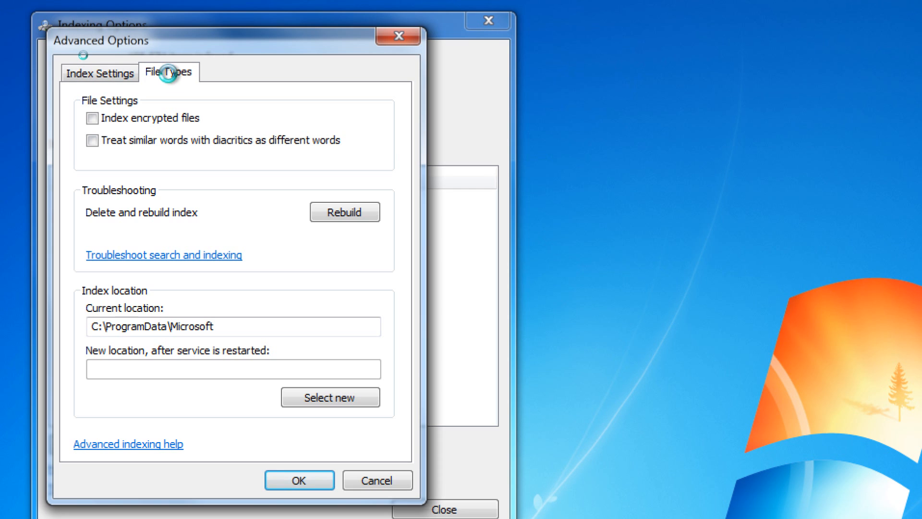
scroll(251, 212, "down", 2)
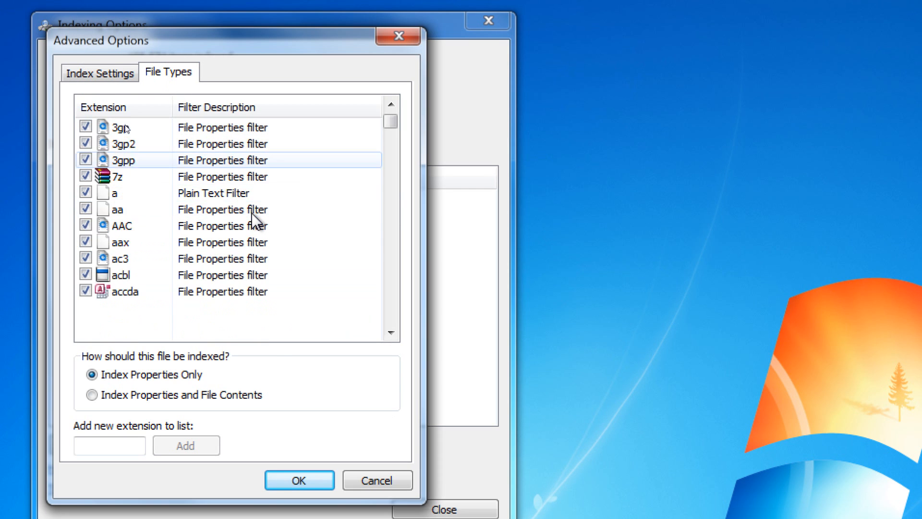
scroll(251, 213, "down", 3)
scroll(252, 212, "down", 3)
scroll(252, 215, "down", 3)
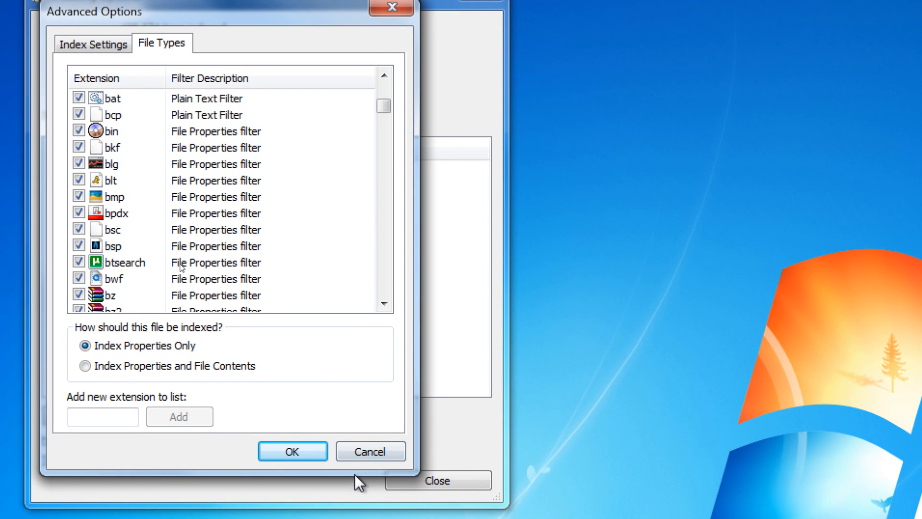
left_click(369, 450)
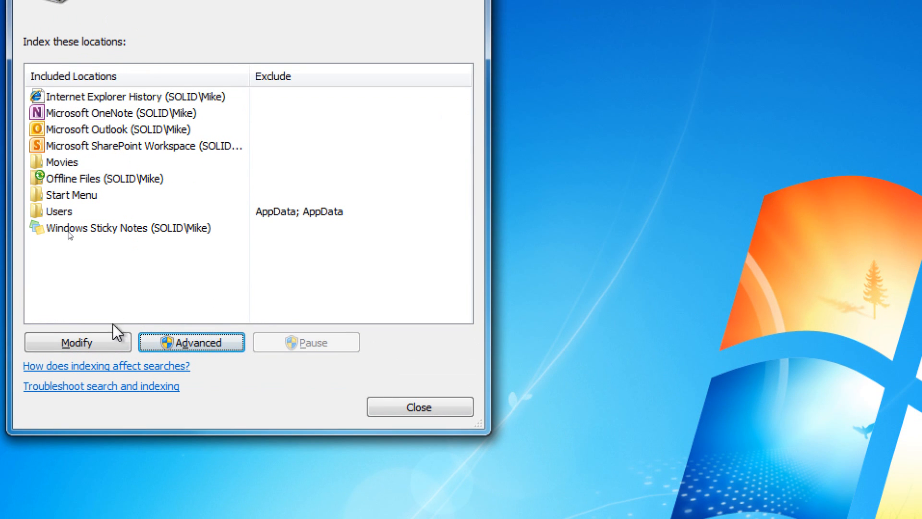
left_click(98, 345)
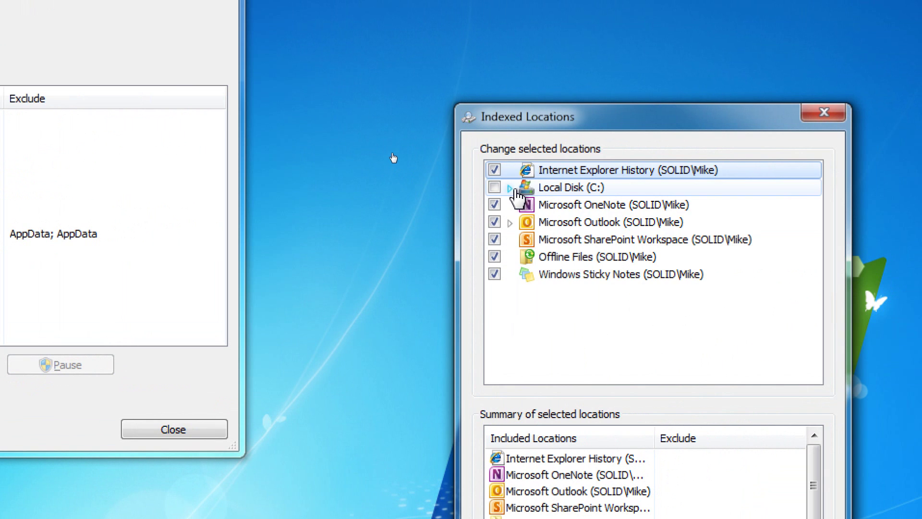
left_click(509, 188)
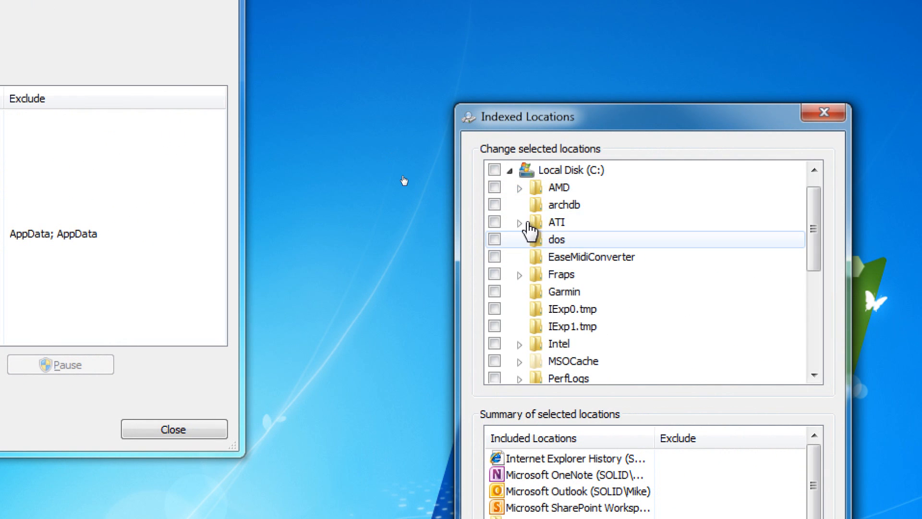
scroll(545, 259, "down", 2)
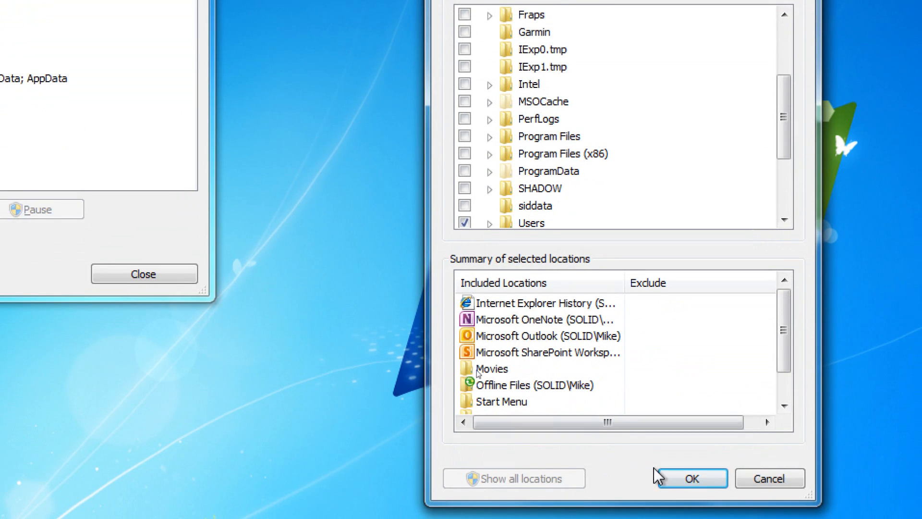
left_click(770, 478)
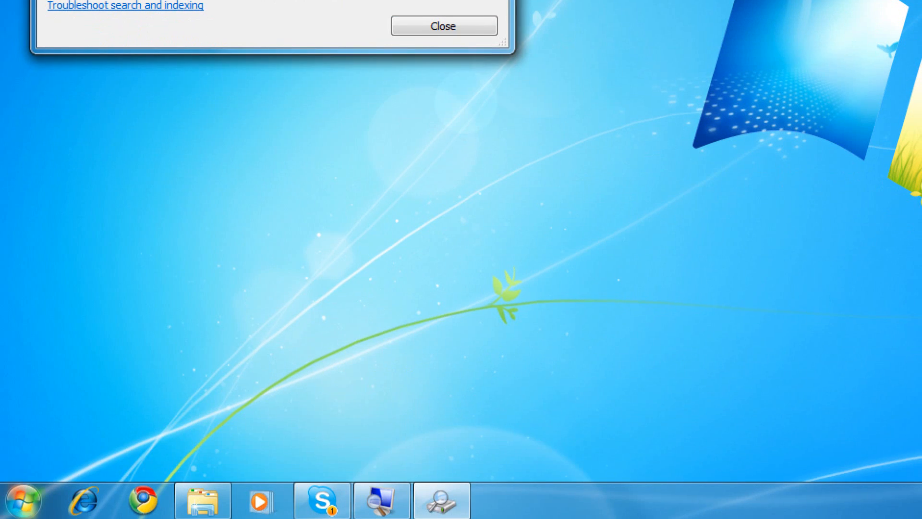
left_click(24, 500)
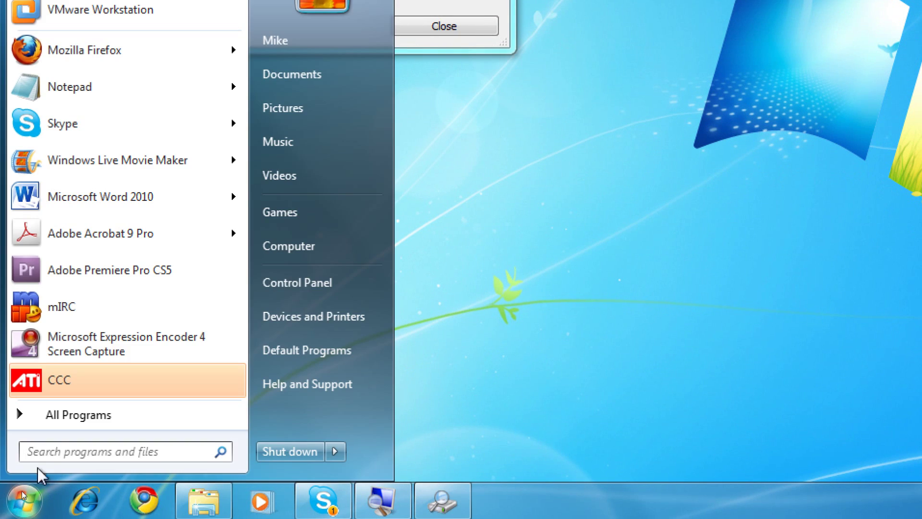
left_click(481, 350)
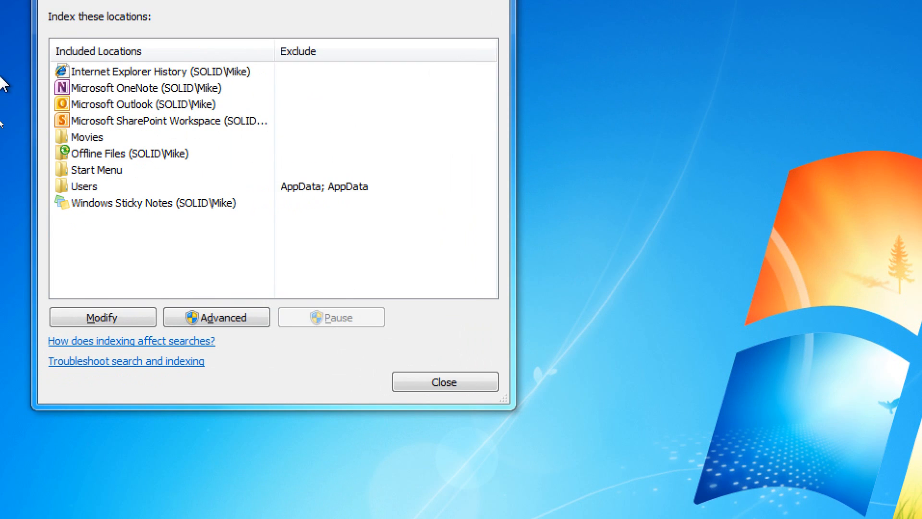
left_click(237, 123)
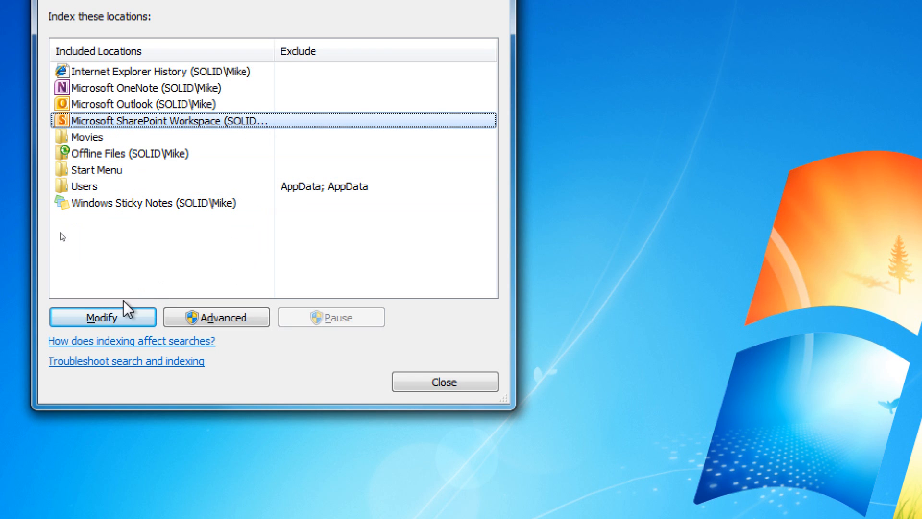
left_click(115, 317)
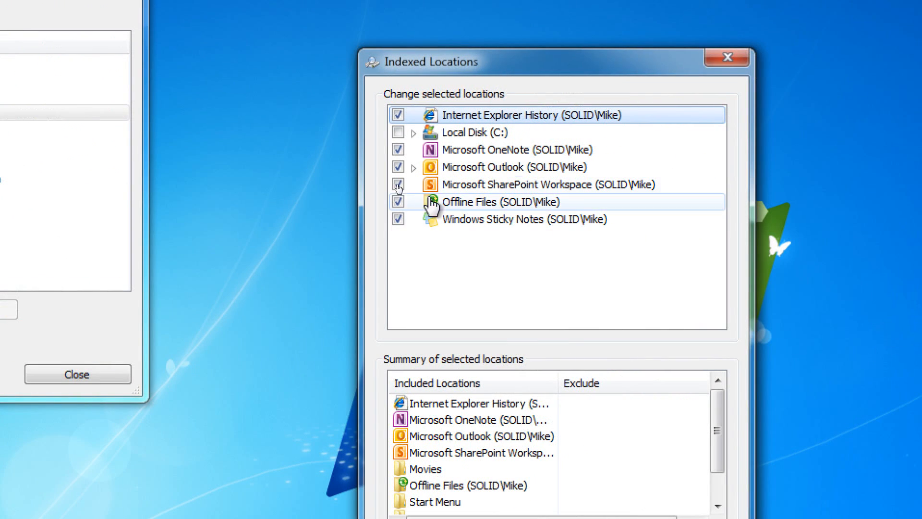
Untick SharePoint Workspace, OneNote, Outlook, Offline Files and Sticky Notes from indexing, confirm and close
left_click(397, 185)
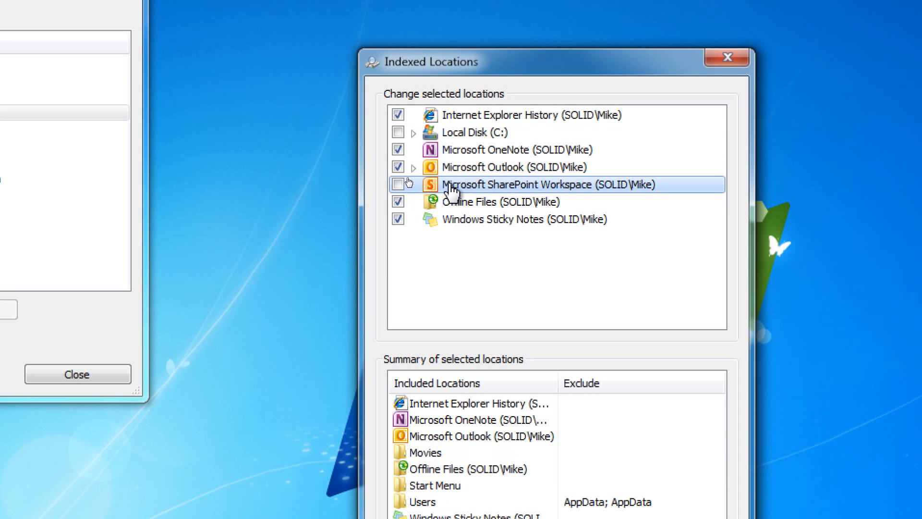
left_click(397, 149)
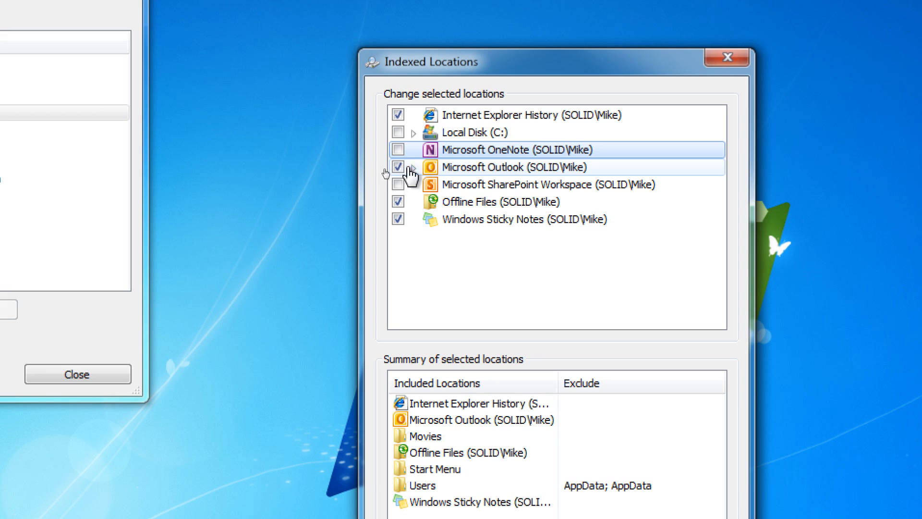
left_click(397, 167)
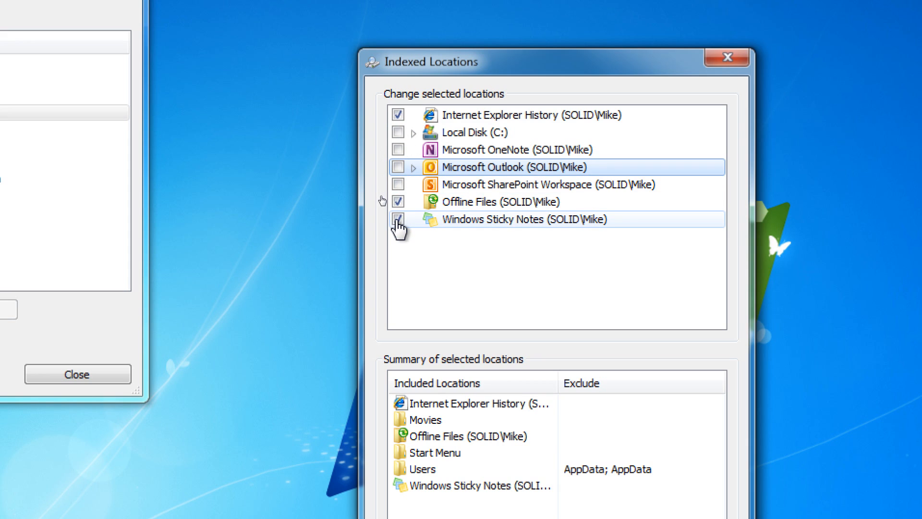
left_click(397, 203)
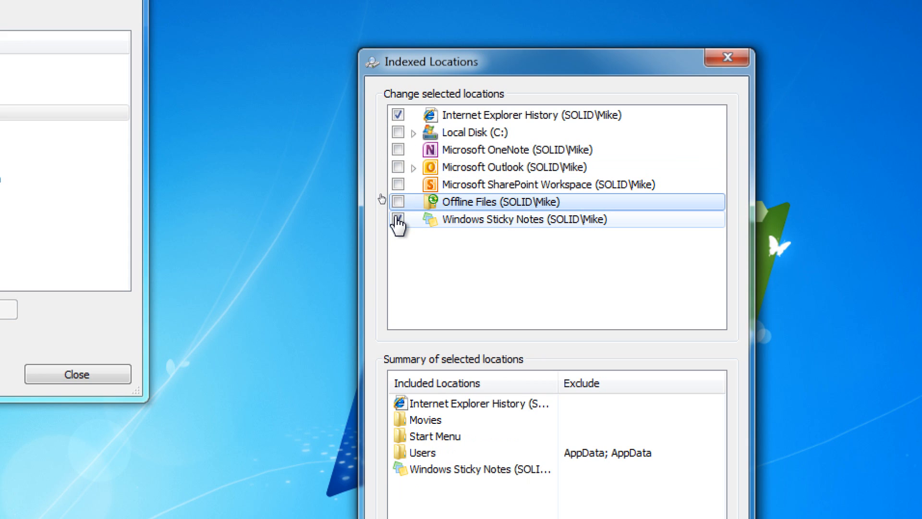
left_click(398, 219)
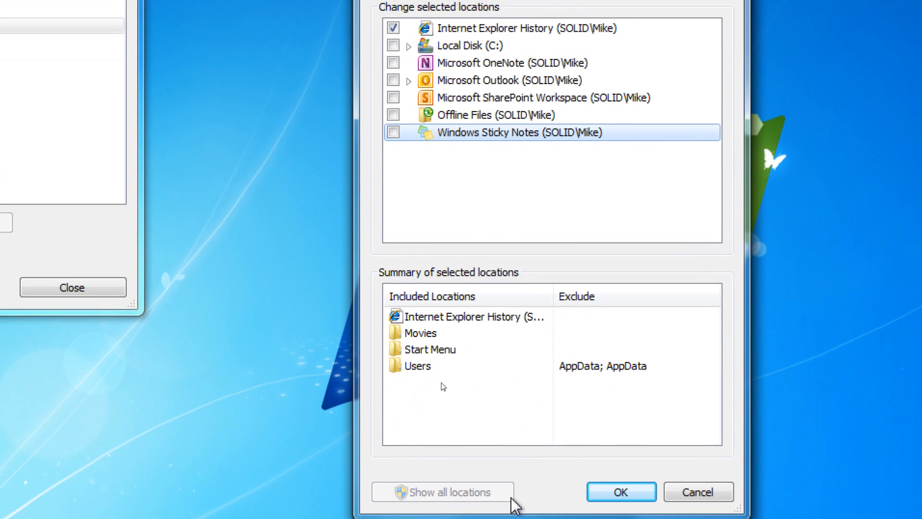
left_click(616, 475)
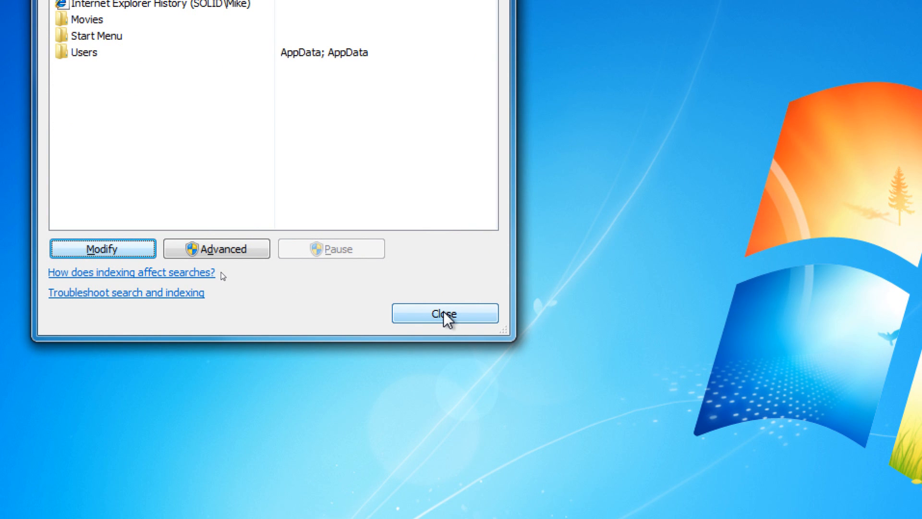
left_click(447, 317)
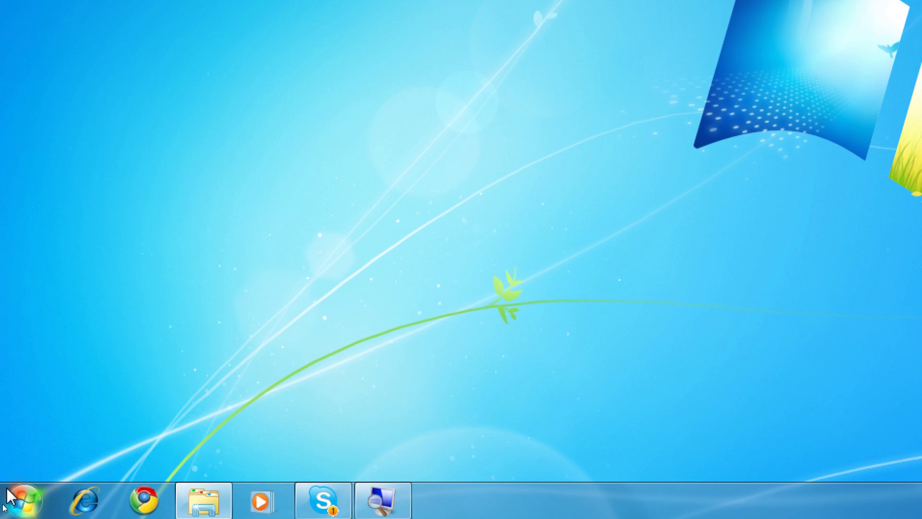
Relaunch Indexing Options from the Start menu search
left_click(21, 500)
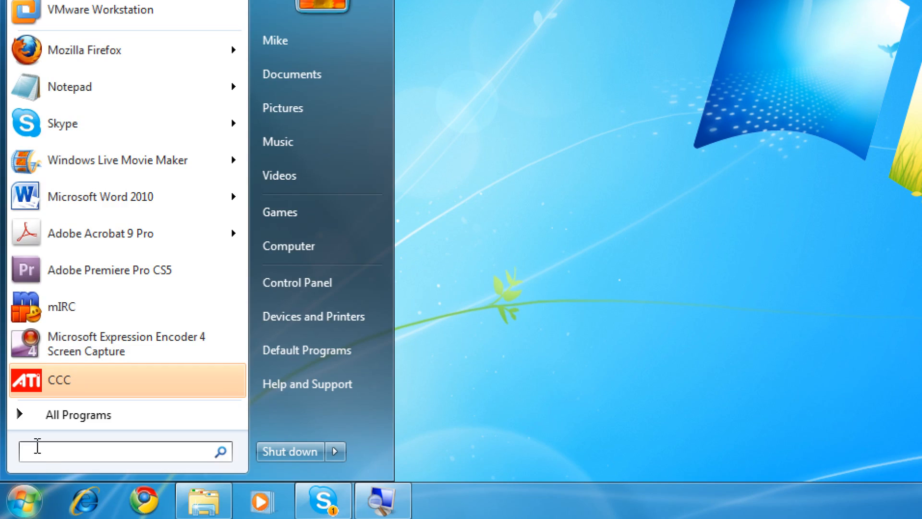
type("indexing o")
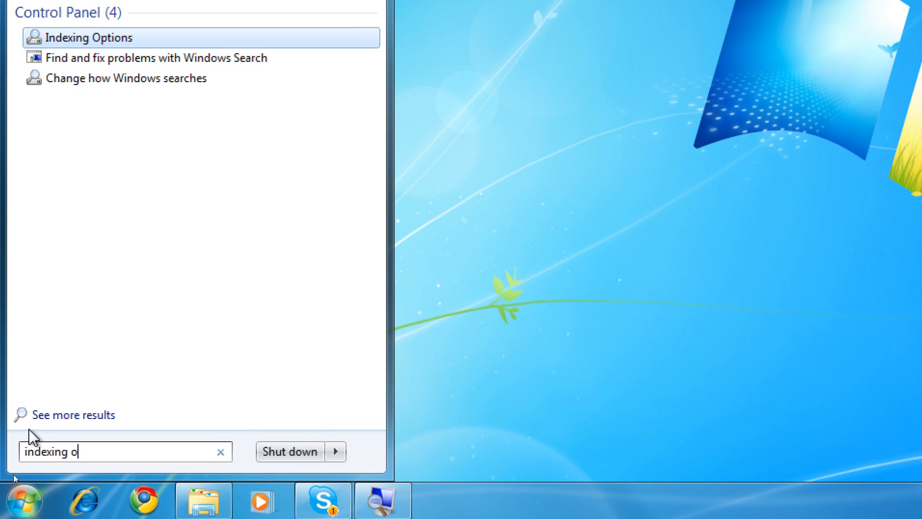
type("ptions")
key("Return")
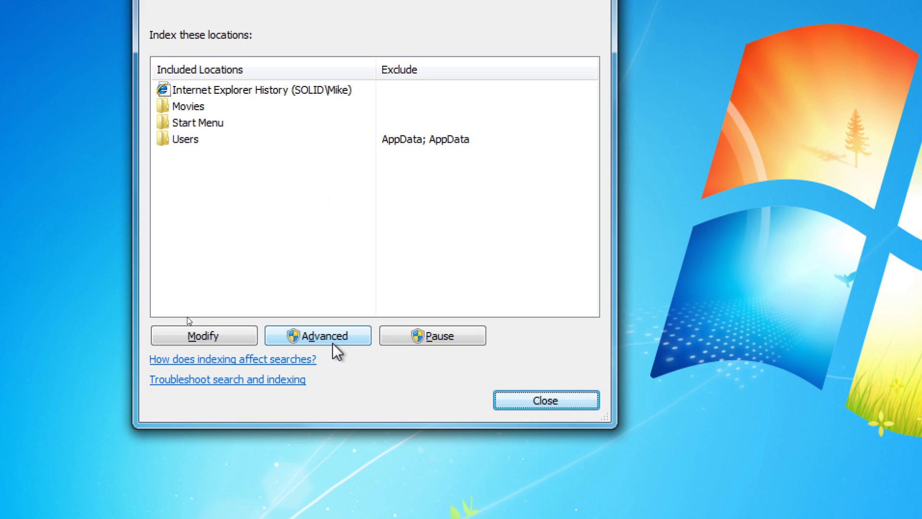
Rebuild the search index from Advanced Options, confirm it and close Indexing Options
left_click(331, 341)
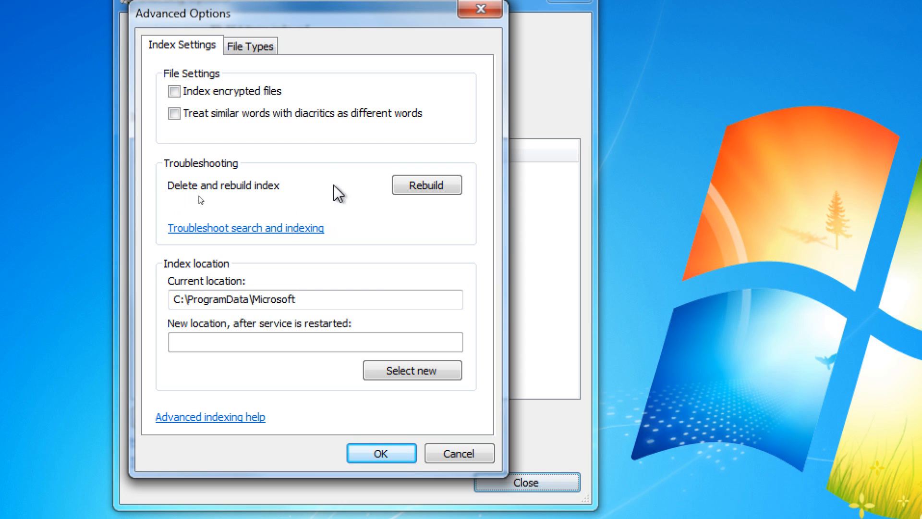
left_click(435, 191)
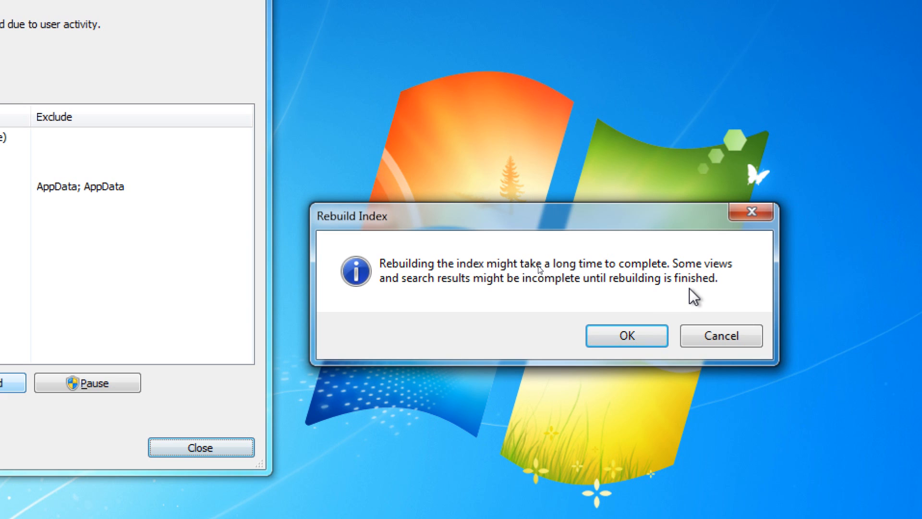
left_click(624, 347)
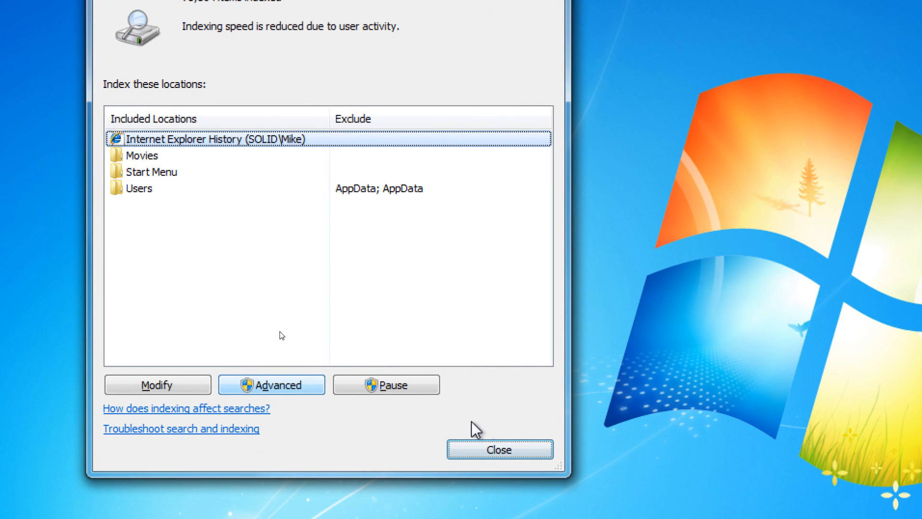
left_click(497, 448)
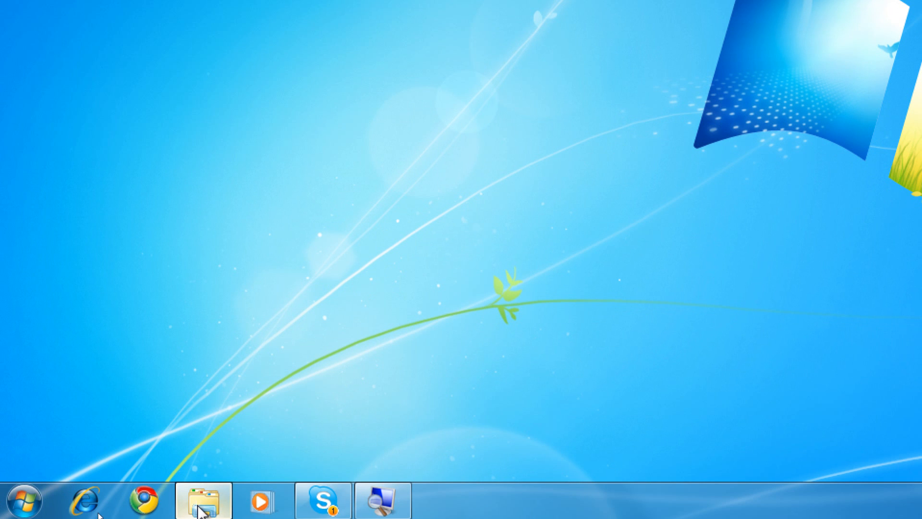
Close the Chrome and Explorer windows from their taskbar jump lists, leaving an empty desktop
left_click(204, 500)
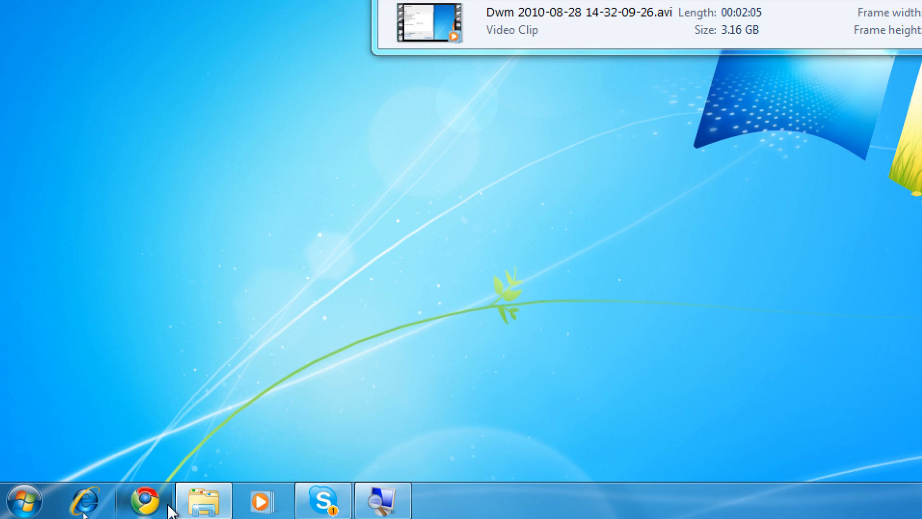
left_click(144, 500)
right_click(147, 504)
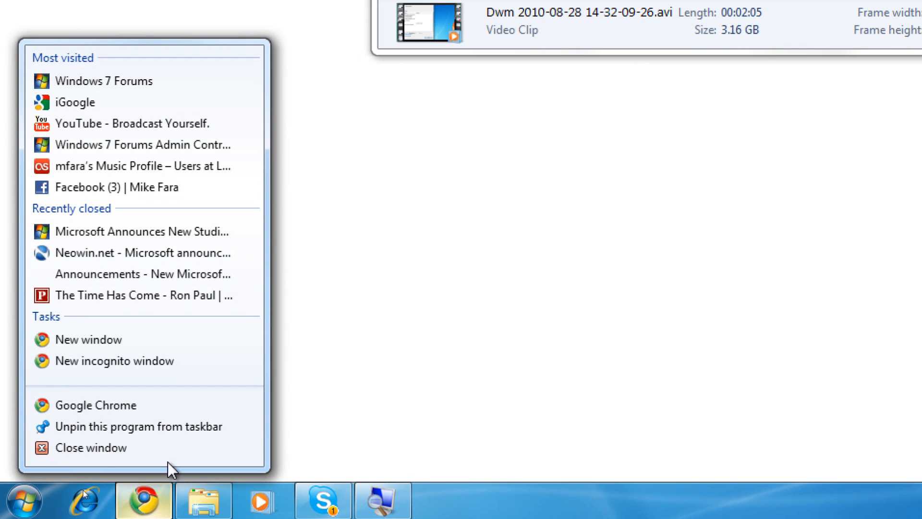
left_click(168, 449)
right_click(194, 502)
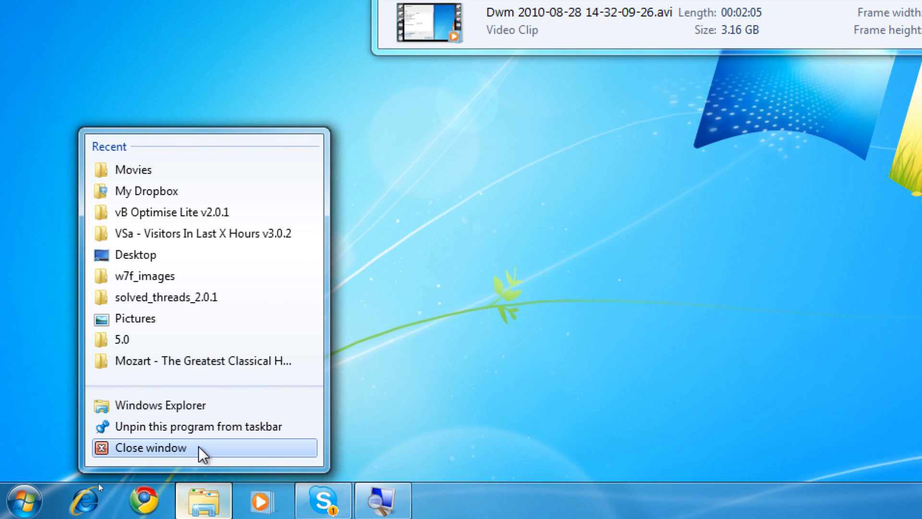
left_click(199, 446)
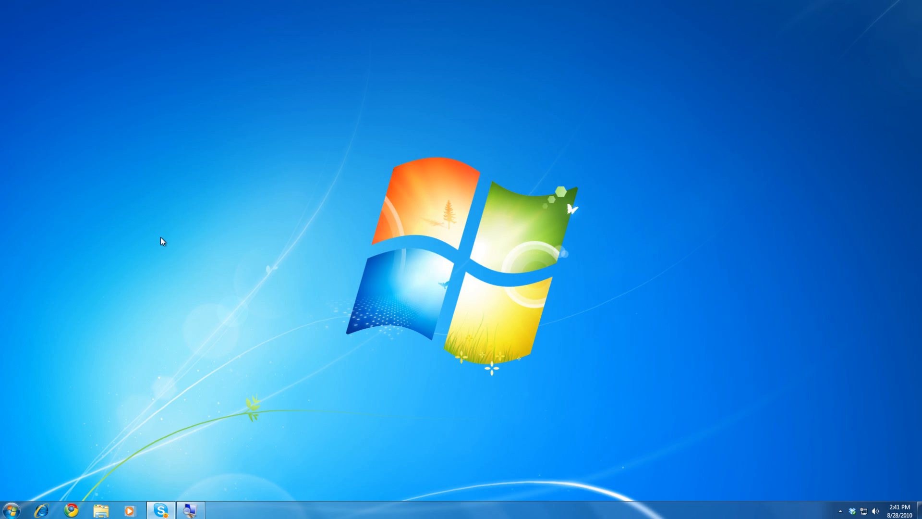
Launch Chrome, go to dropbox.com and start downloading the Dropbox installer from the install-steps page
left_click(73, 512)
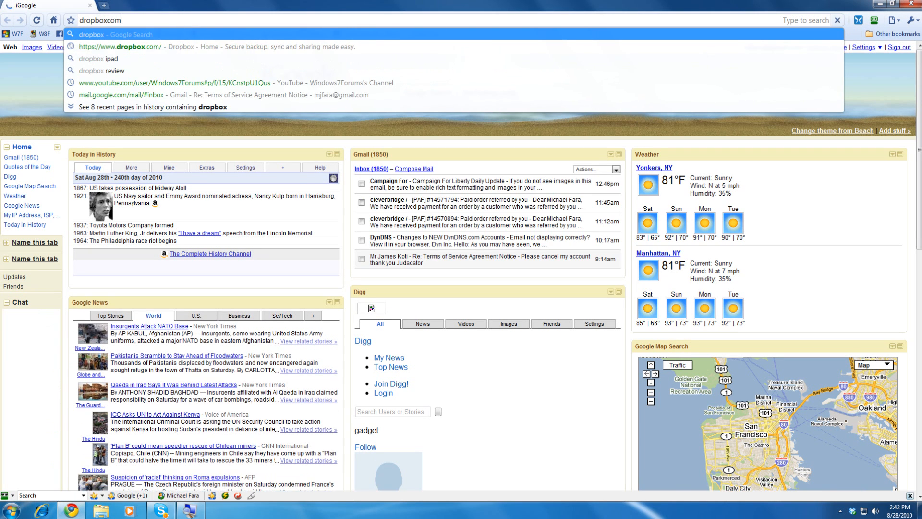
key("BackSpace")
key("BackSpace")
key("BackSpace")
type(".com")
key("Return")
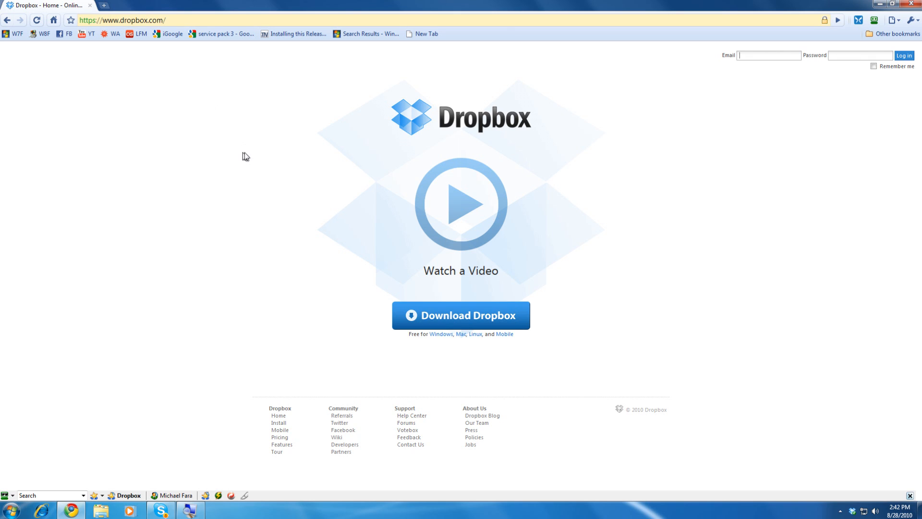
left_click(465, 317)
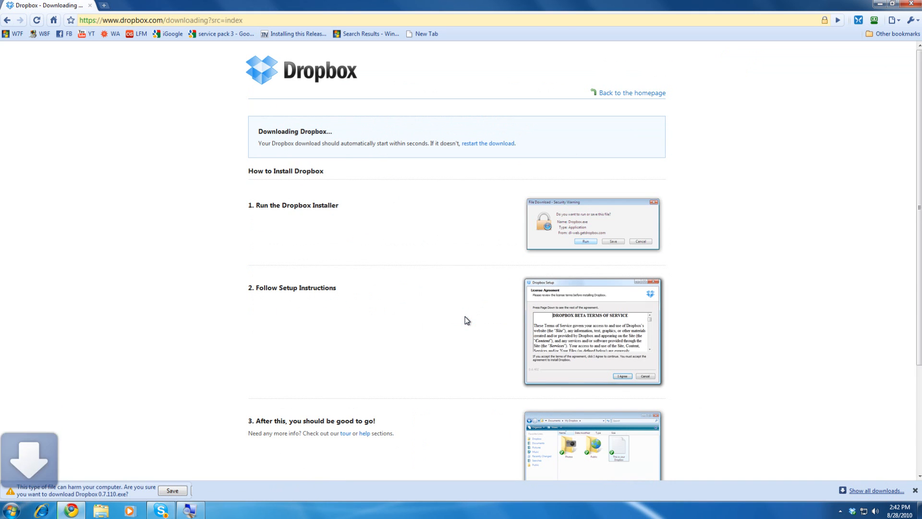
scroll(464, 316, "down", 2)
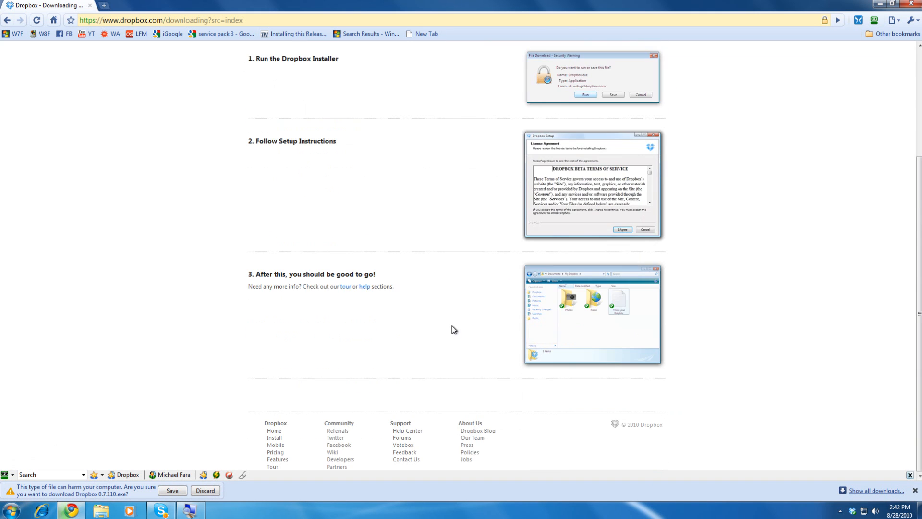
scroll(453, 329, "up", 2)
scroll(453, 329, "down", 2)
scroll(453, 329, "up", 2)
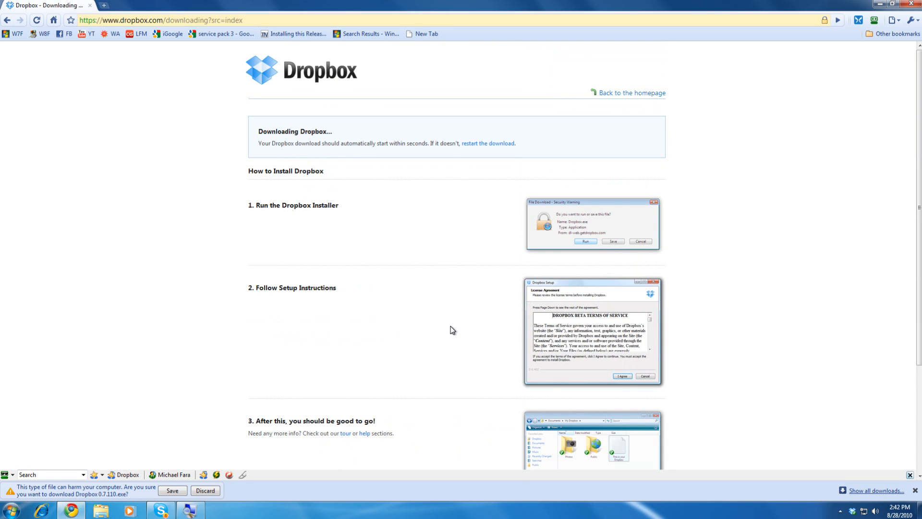
scroll(428, 443, "down", 1)
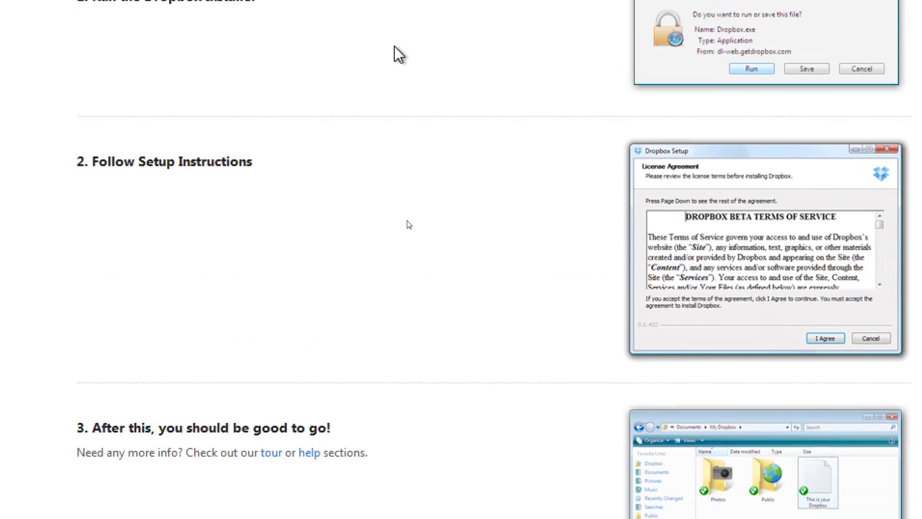
scroll(392, 51, "up", 3)
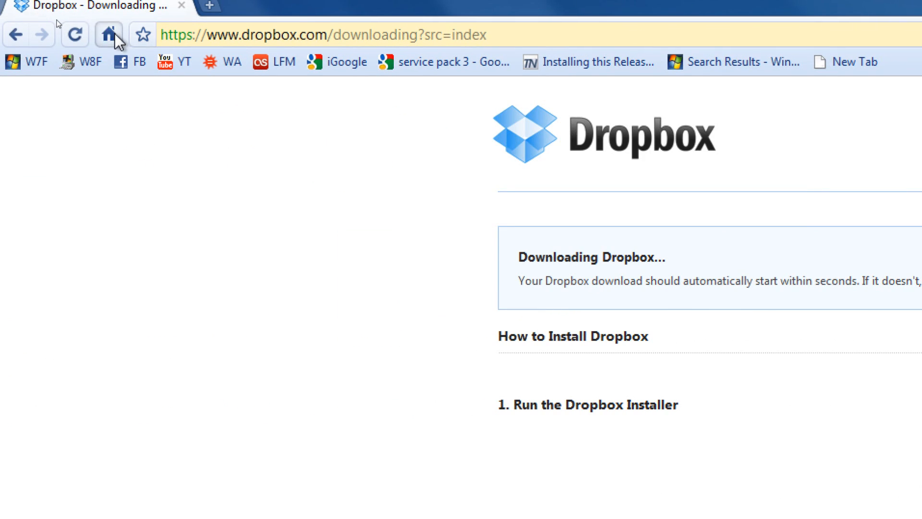
Return to dropbox.com from the start page and sign in with the account email and password
left_click(109, 34)
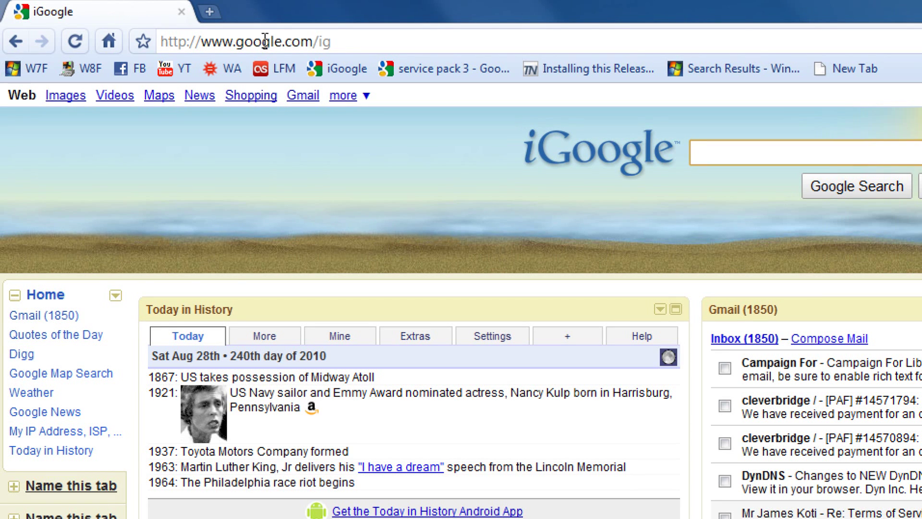
left_click(265, 41)
type("d")
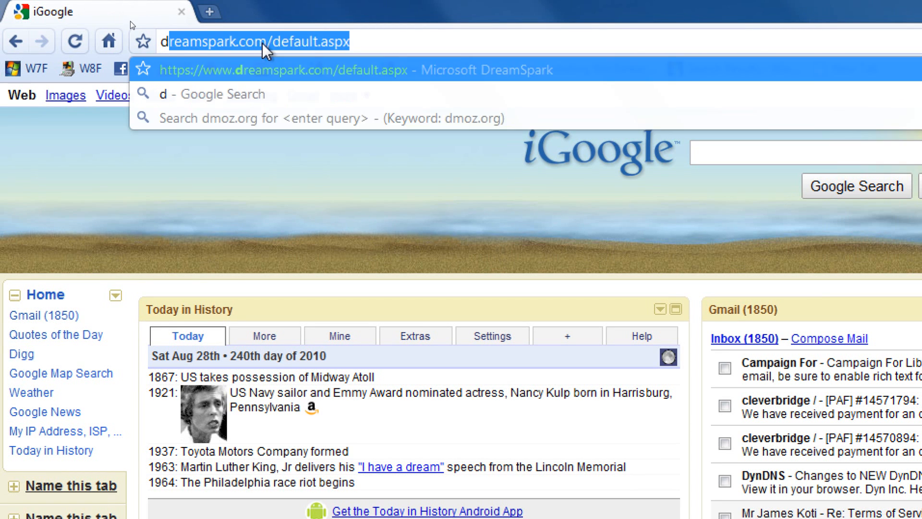
type("ropbox.")
key("Return")
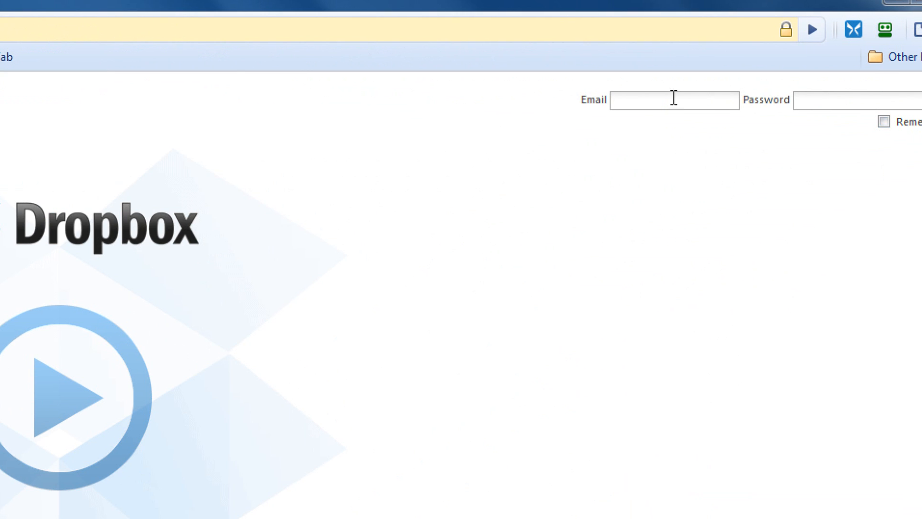
left_click(655, 101)
key("Tab")
type("••••••••")
key("Return")
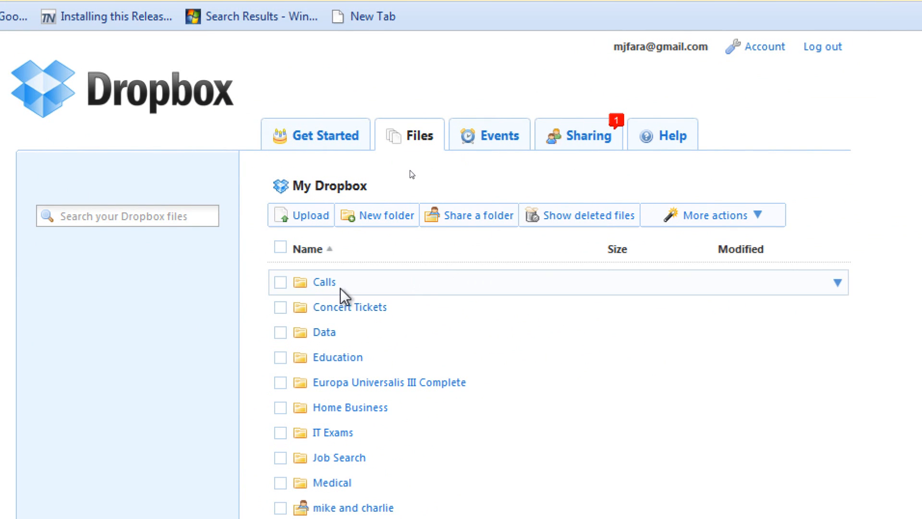
View the Concert Tickets folder online, then close Chrome back to the desktop
left_click(349, 307)
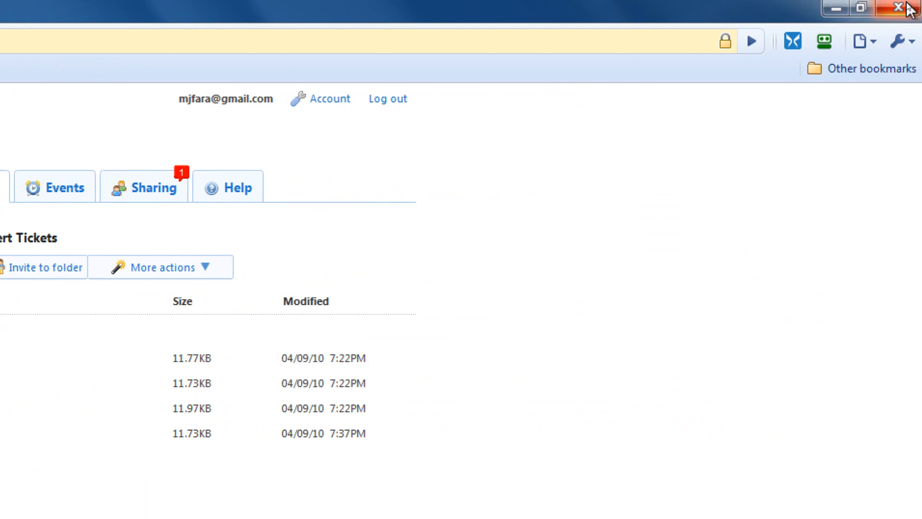
left_click(910, 9)
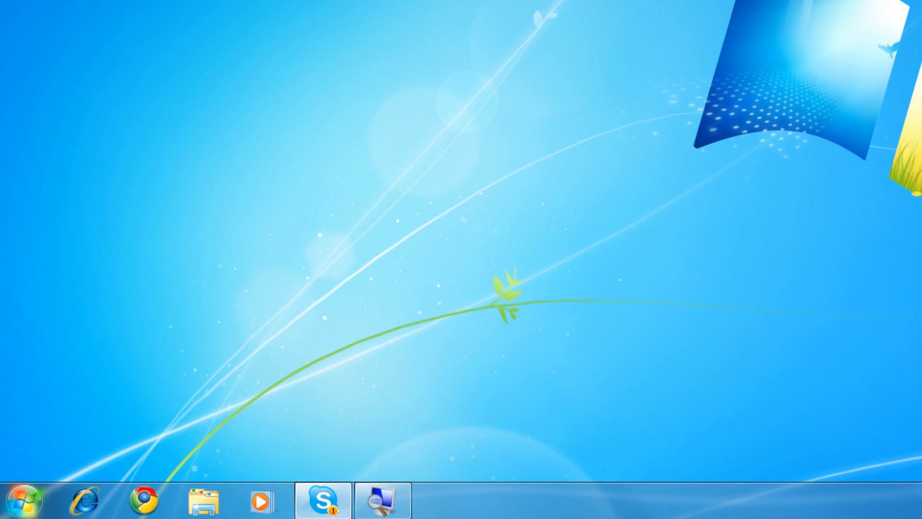
Navigate from the Start menu through the user folder into the Dropbox library's Concert Tickets folder
left_click(25, 502)
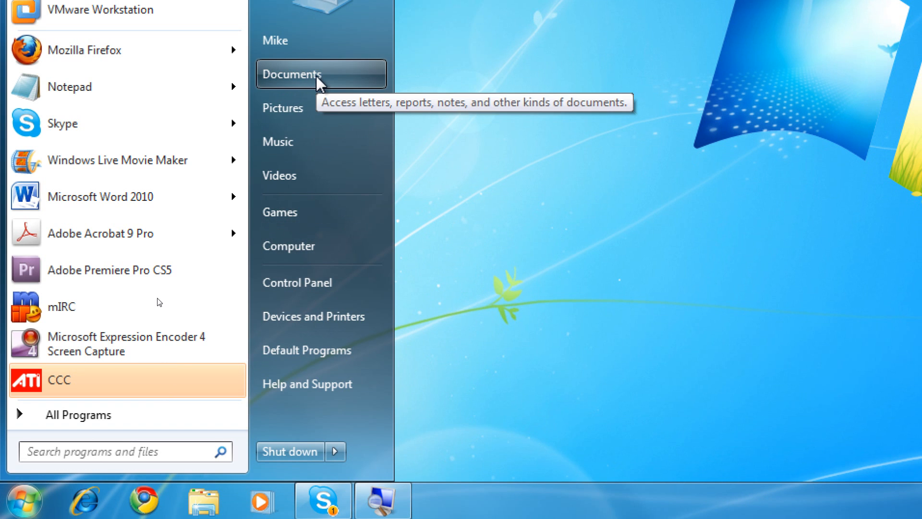
left_click(311, 50)
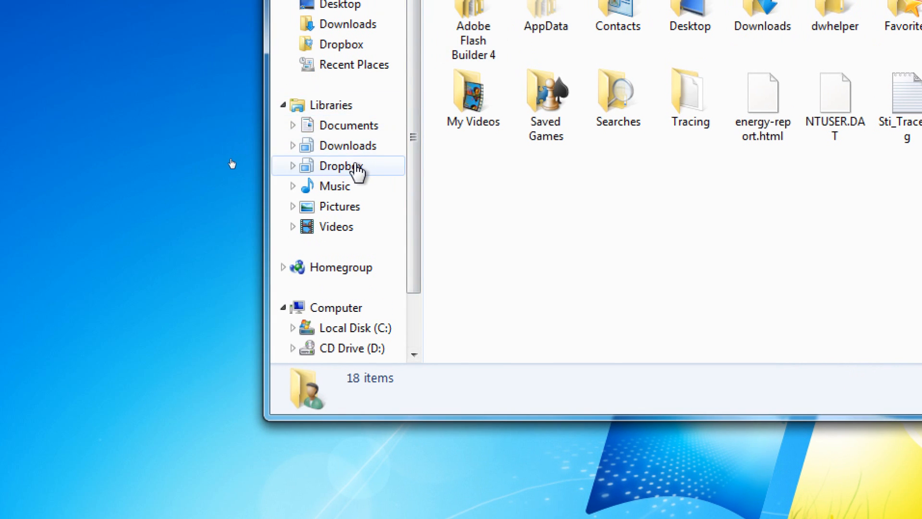
left_click(358, 171)
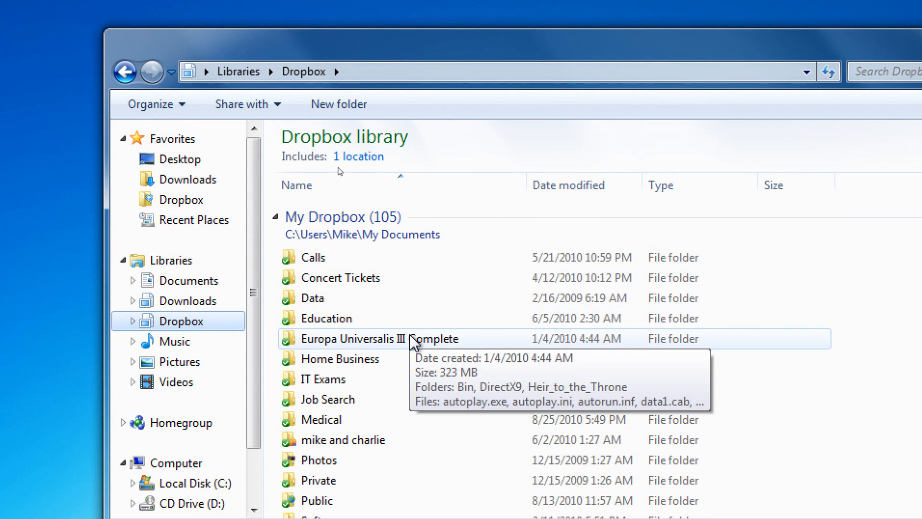
double_click(392, 282)
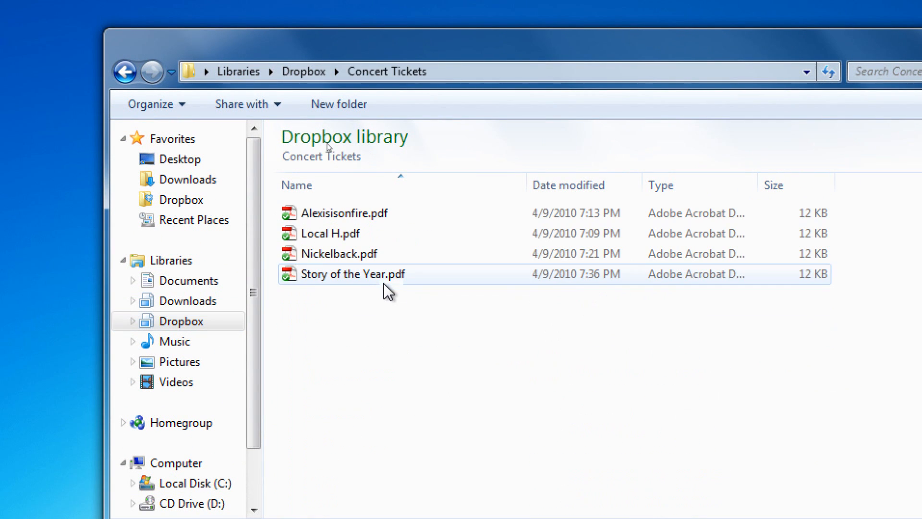
Create a new Microsoft Word document in the folder and name it Test.docx
right_click(432, 382)
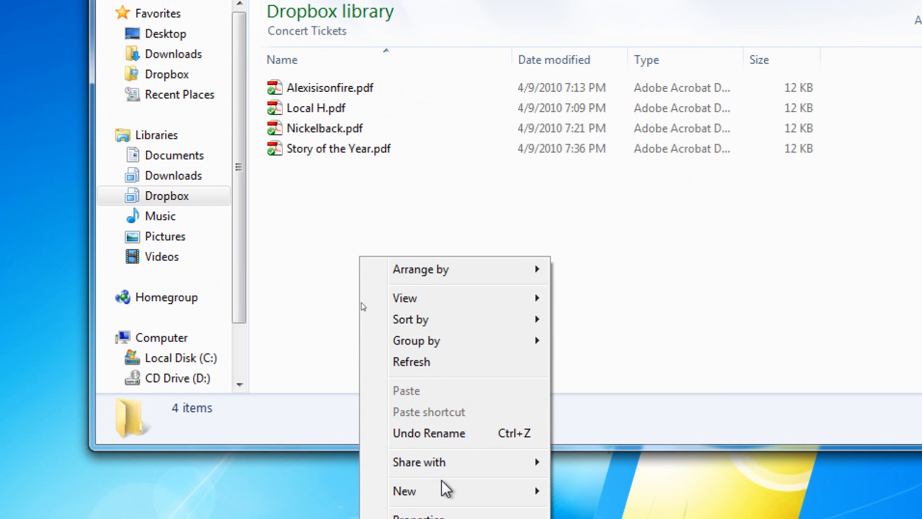
mouse_move(351, 237)
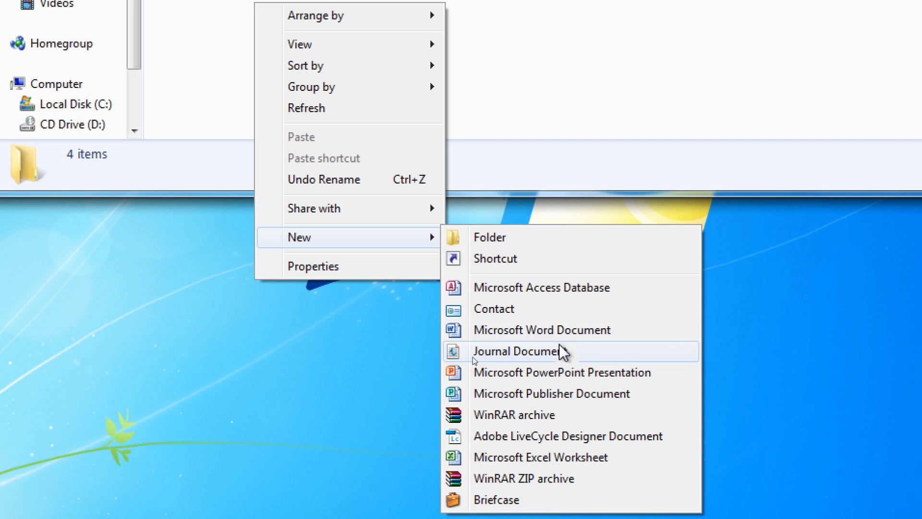
left_click(560, 333)
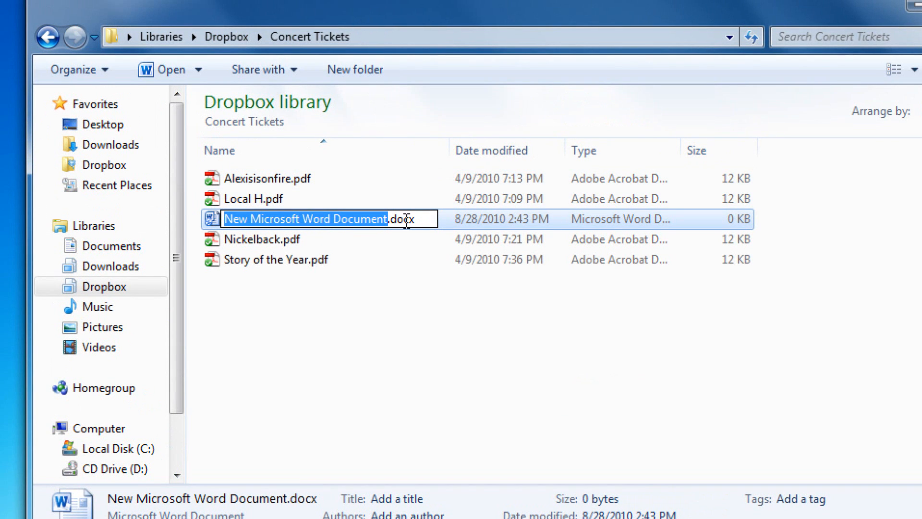
type("Test")
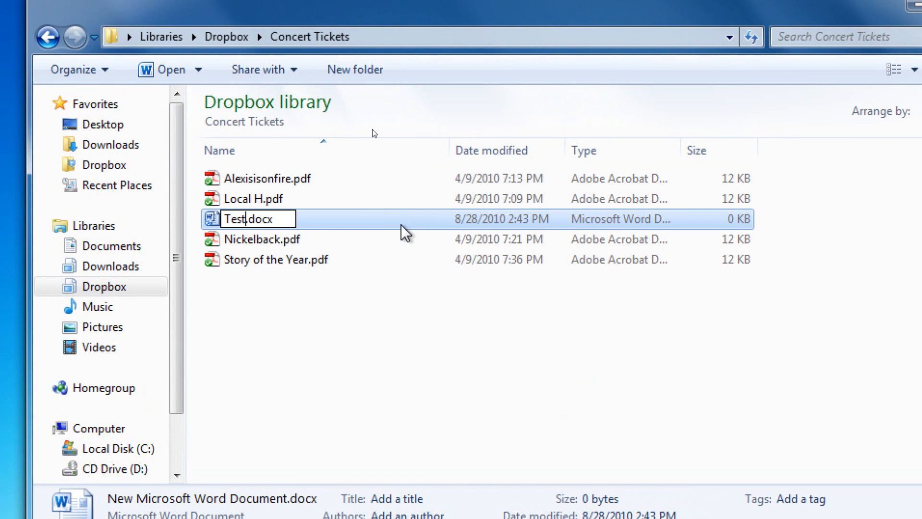
key("Return")
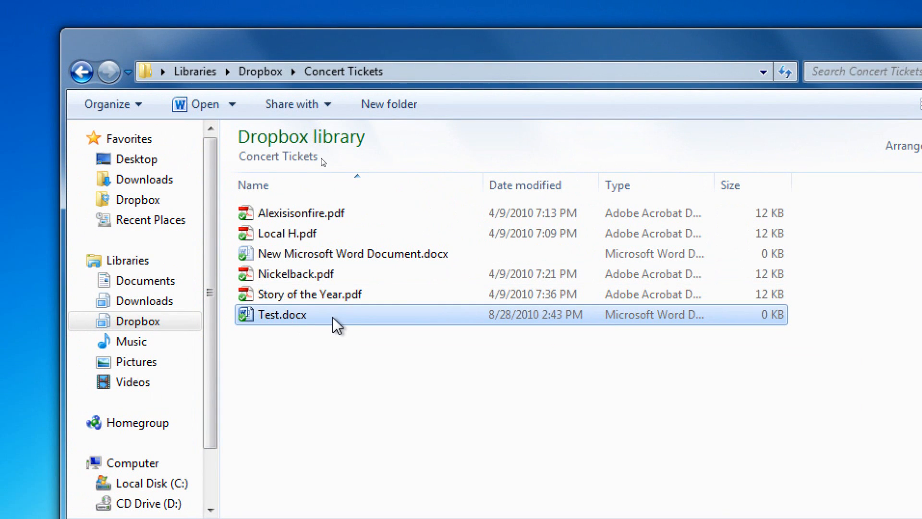
right_click(332, 316)
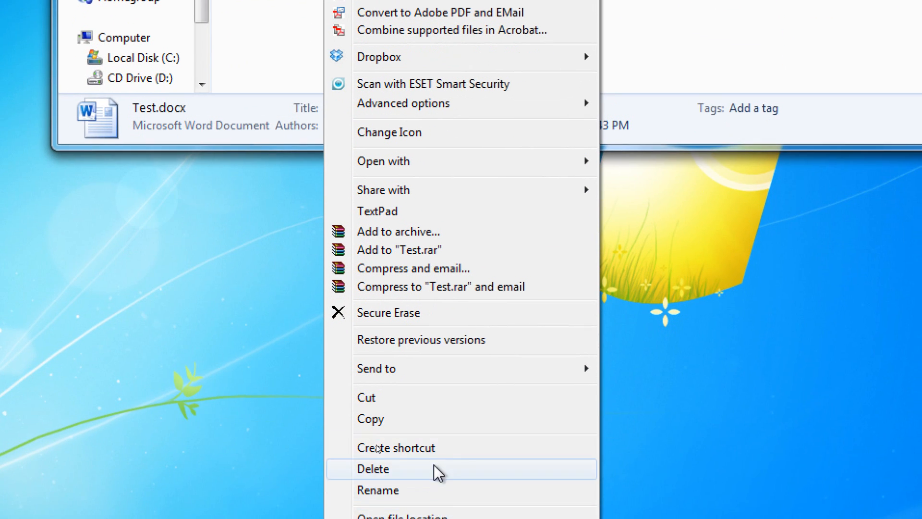
Delete Test.docx to the Recycle Bin, refresh the file list, and close the Explorer window
left_click(438, 472)
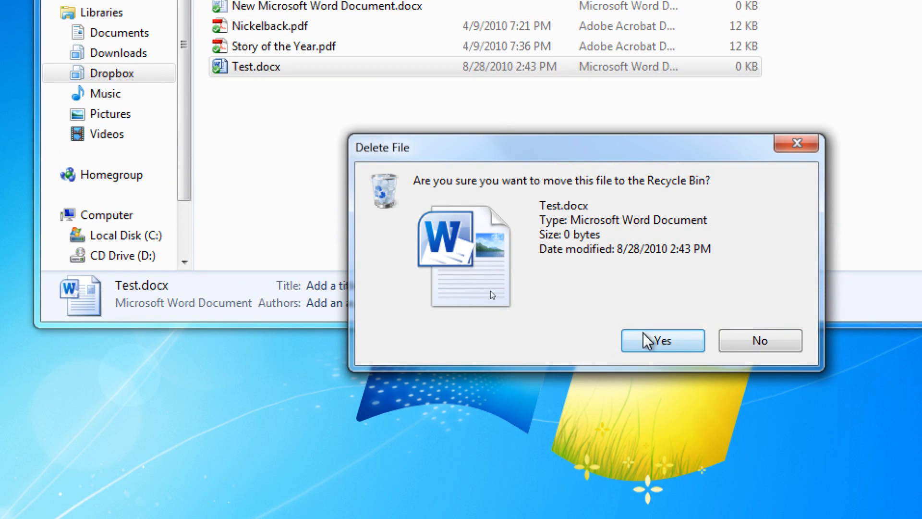
left_click(646, 340)
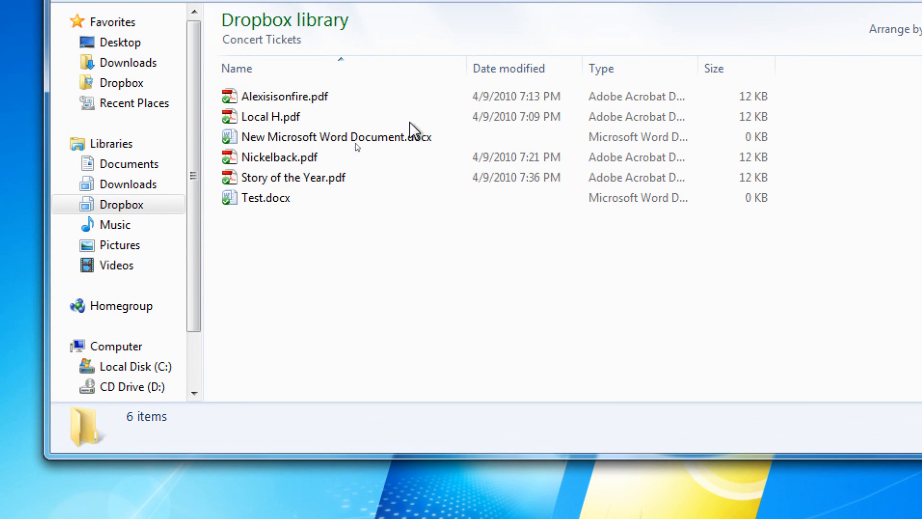
right_click(369, 227)
left_click(427, 333)
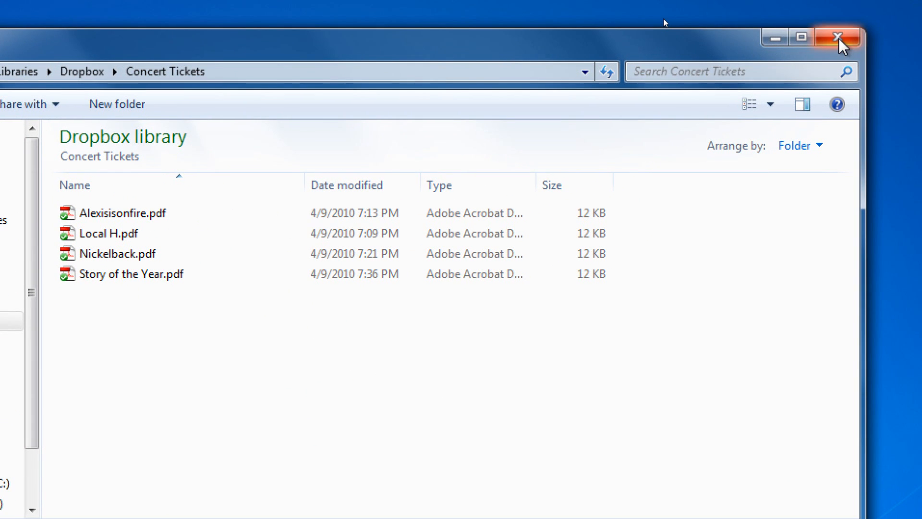
left_click(841, 42)
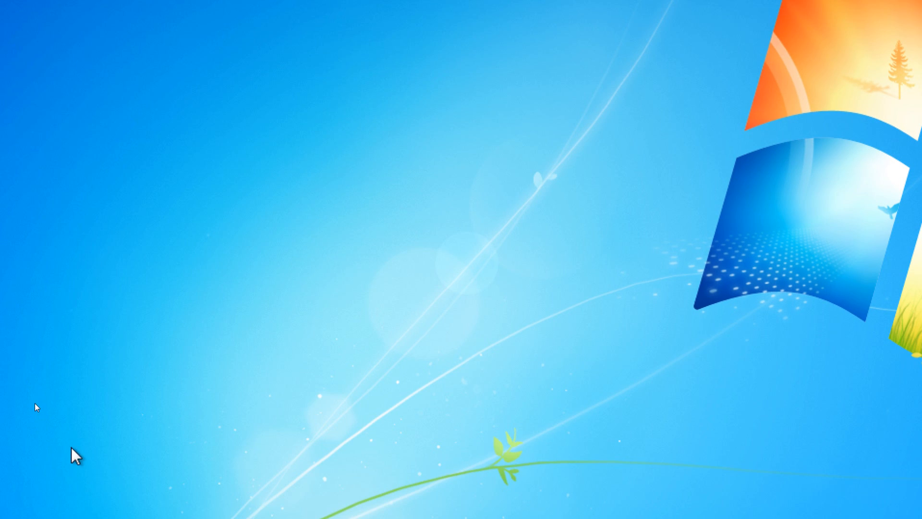